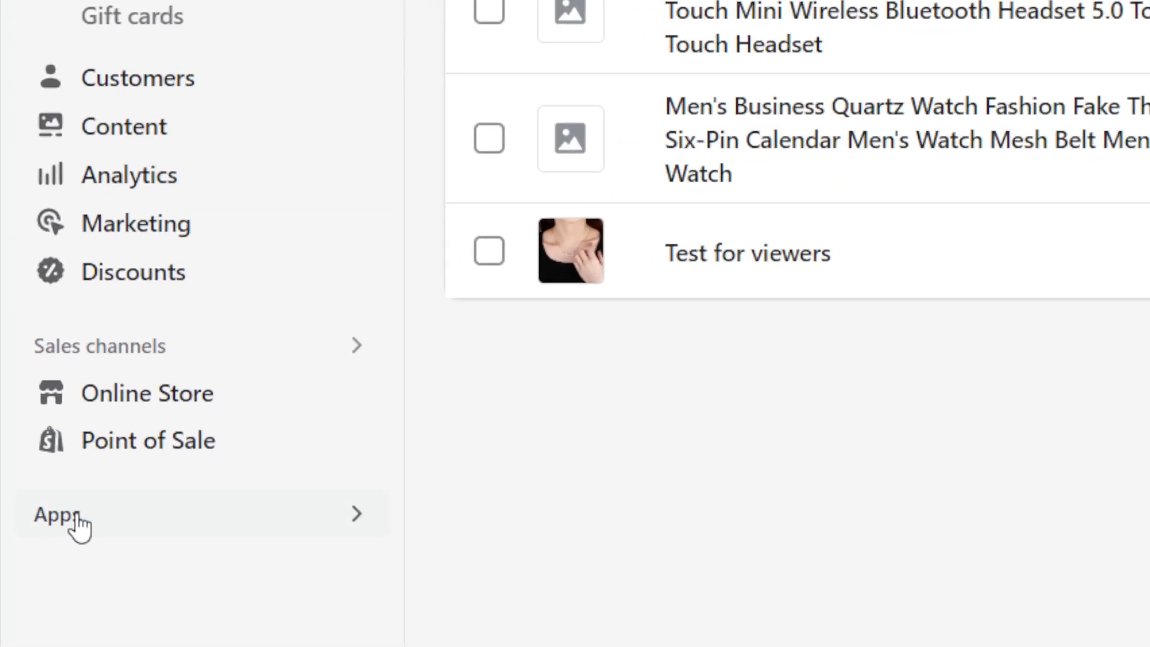
Step: Search the Shopify App Store for dsers from the store's Apps search
left_click(74, 524)
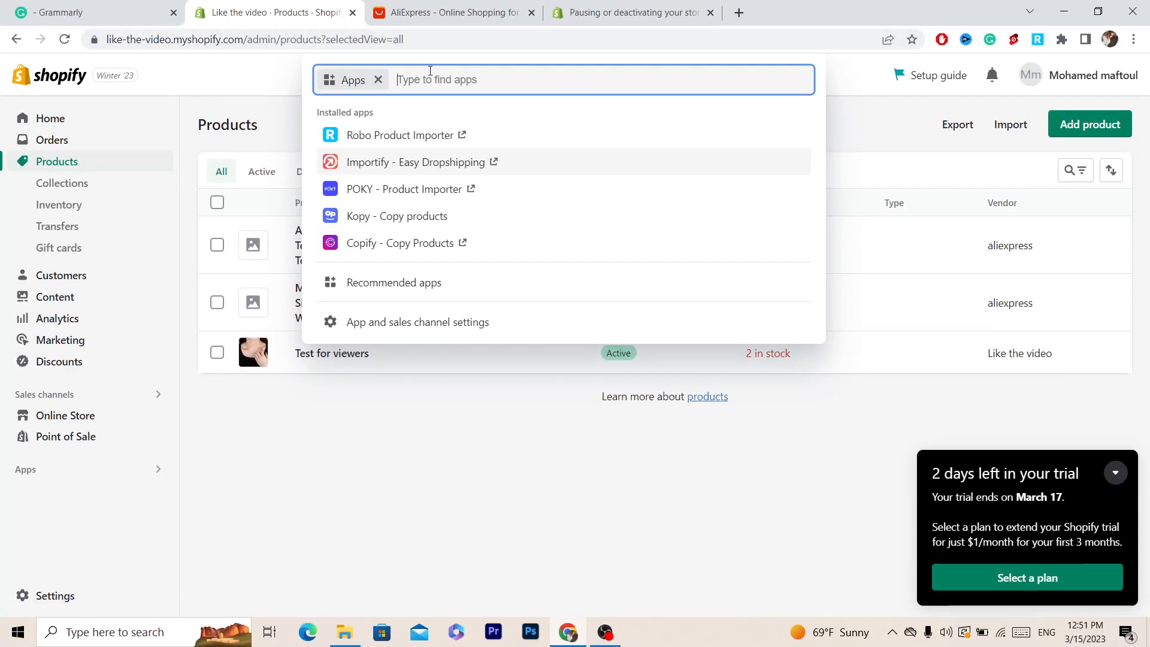
type("dsers")
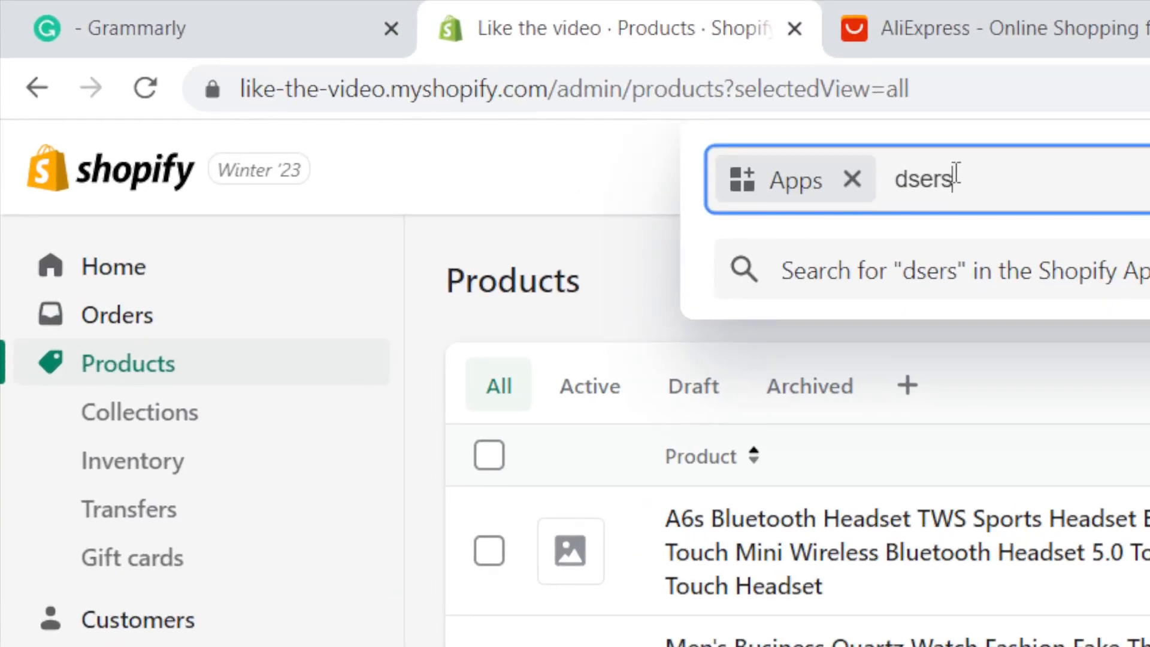
double_click(955, 175)
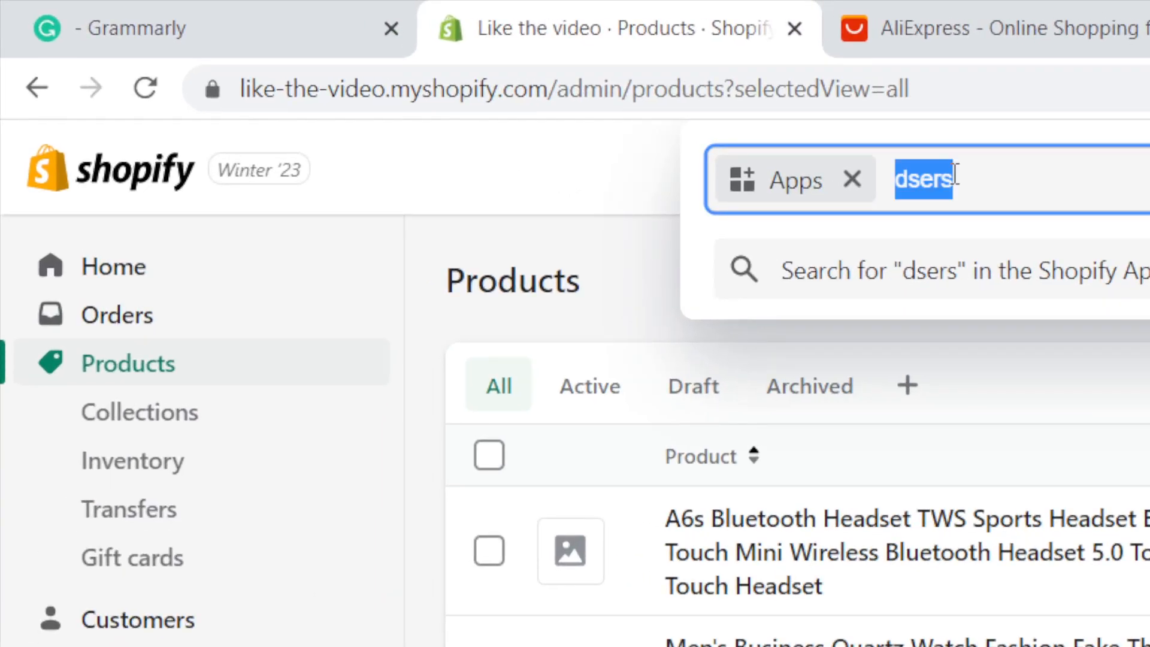
left_click(985, 180)
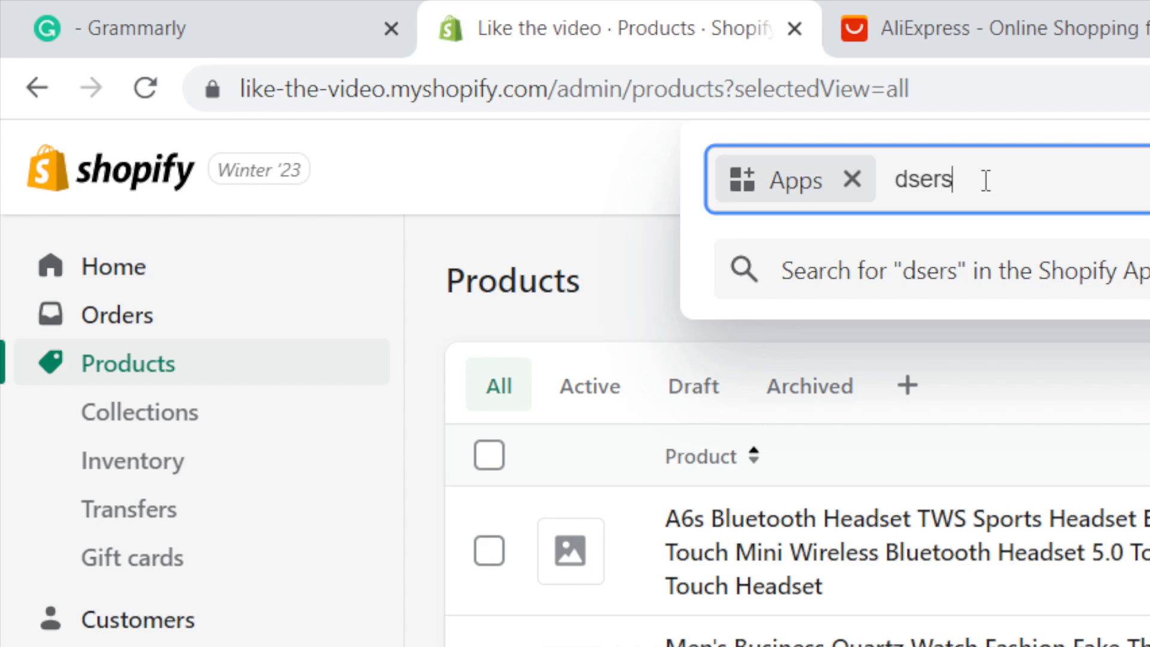
key("Return")
left_click(1020, 84)
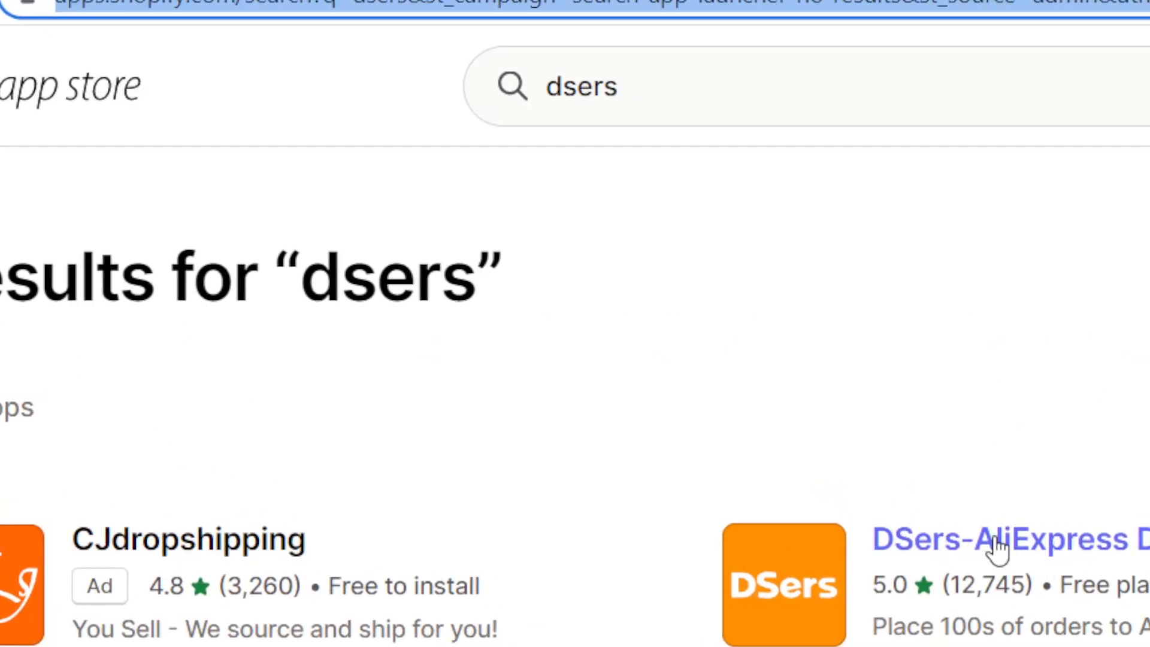
Step: Open the DSers-AliExpress Dropshipping app listing and add the app to the store
left_click(1040, 543)
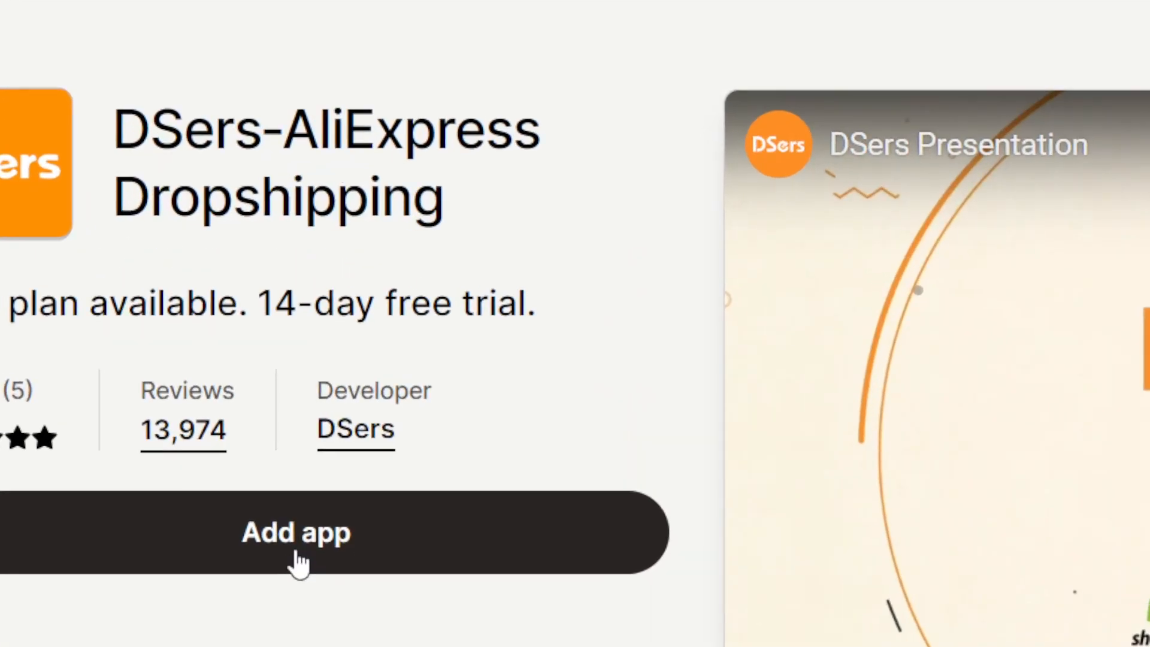
left_click(297, 641)
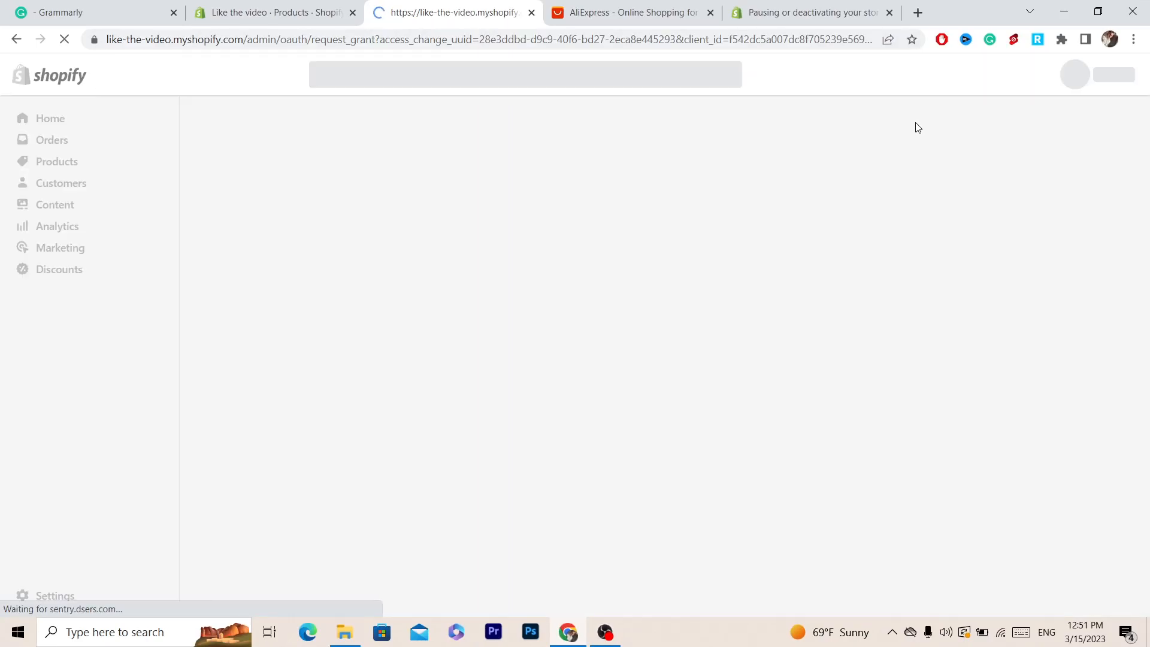
left_click(875, 127)
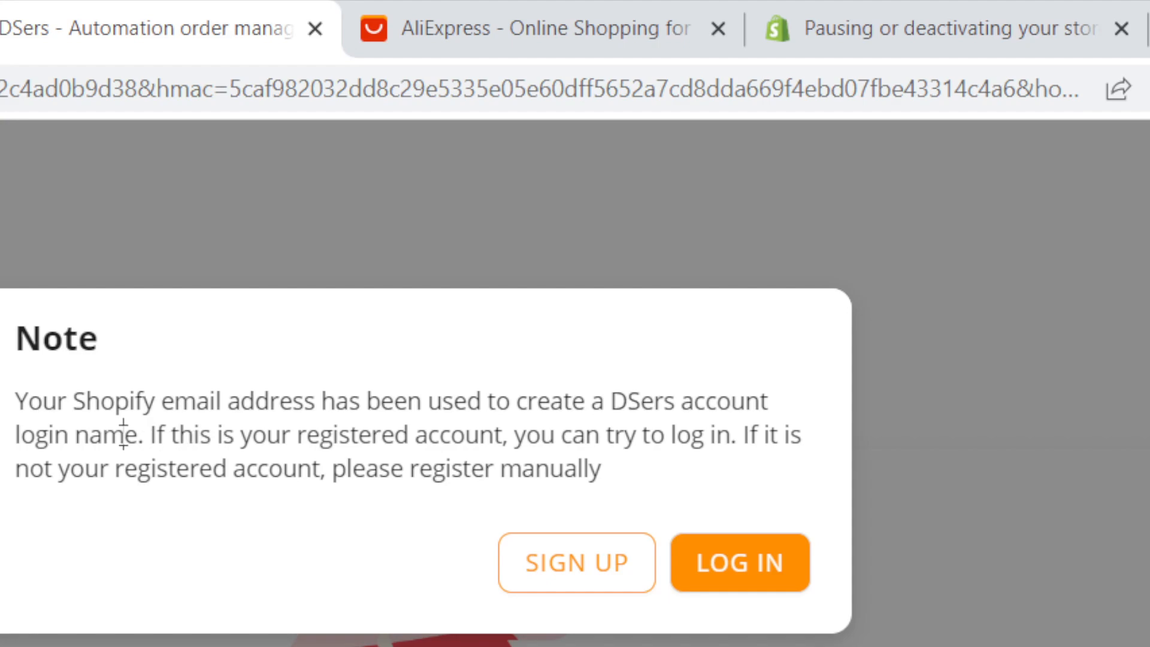
Step: Choose to log in to DSers and sign in with the saved account email and password
left_click_drag(123, 435, 497, 461)
left_click(657, 437)
left_click(770, 580)
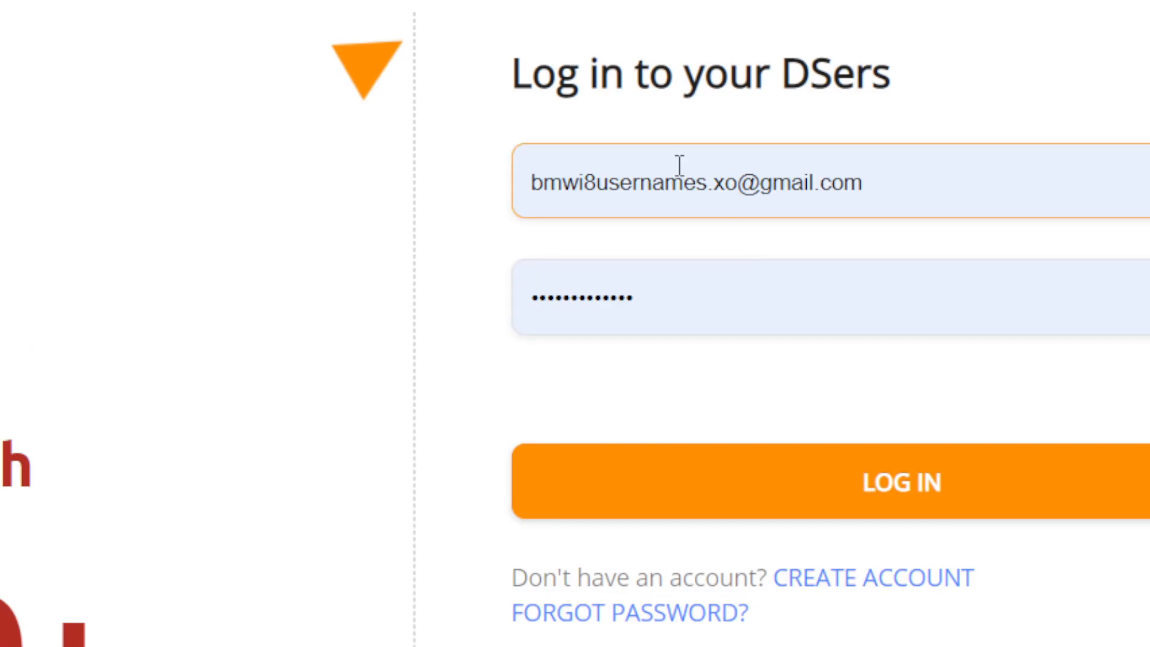
left_click(680, 166)
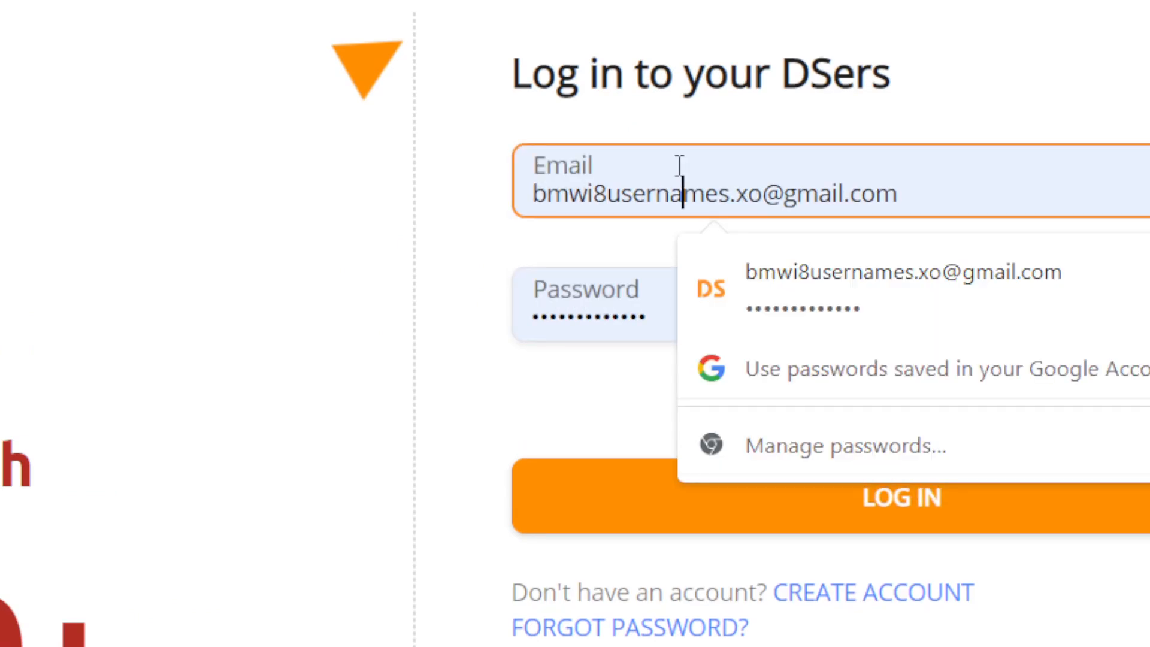
left_click(418, 431)
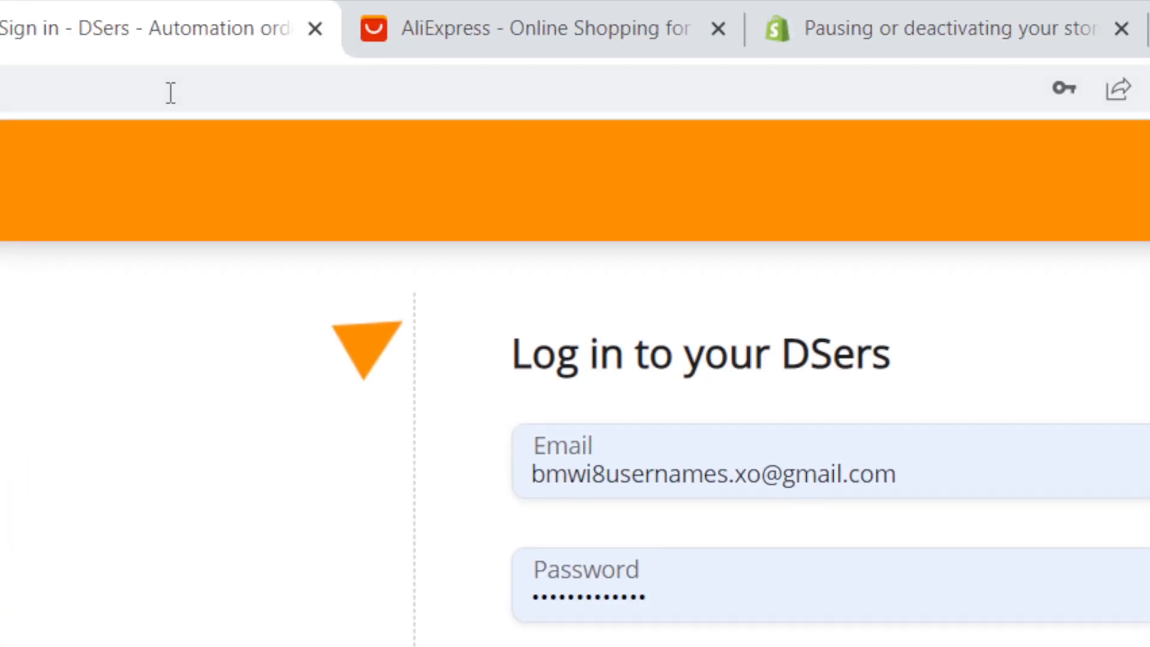
left_click(171, 25)
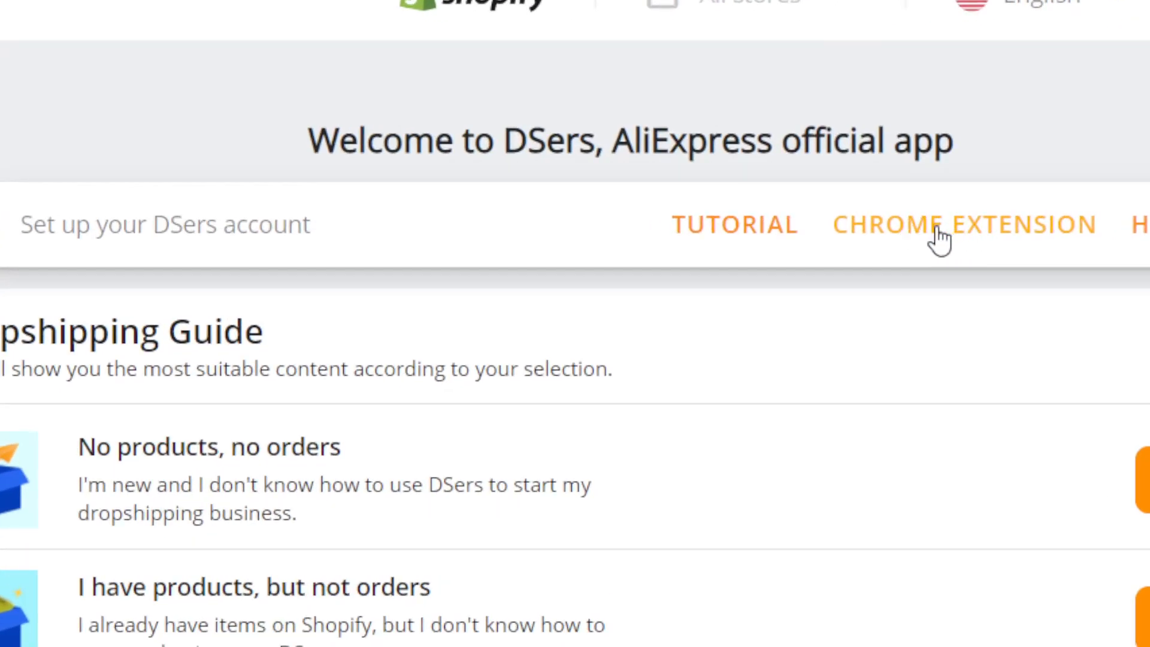
Step: Install the DSers - AliExpress.com Product Importer Chrome extension from the Chrome Web Store
left_click(938, 238)
left_click(354, 76)
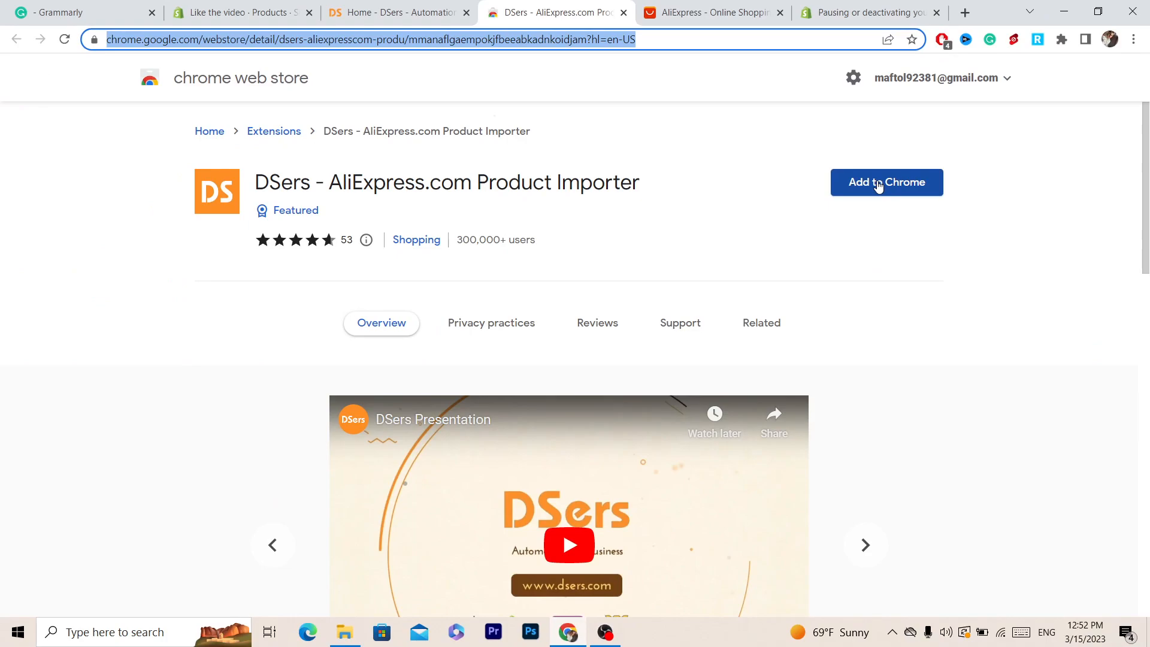
left_click(878, 186)
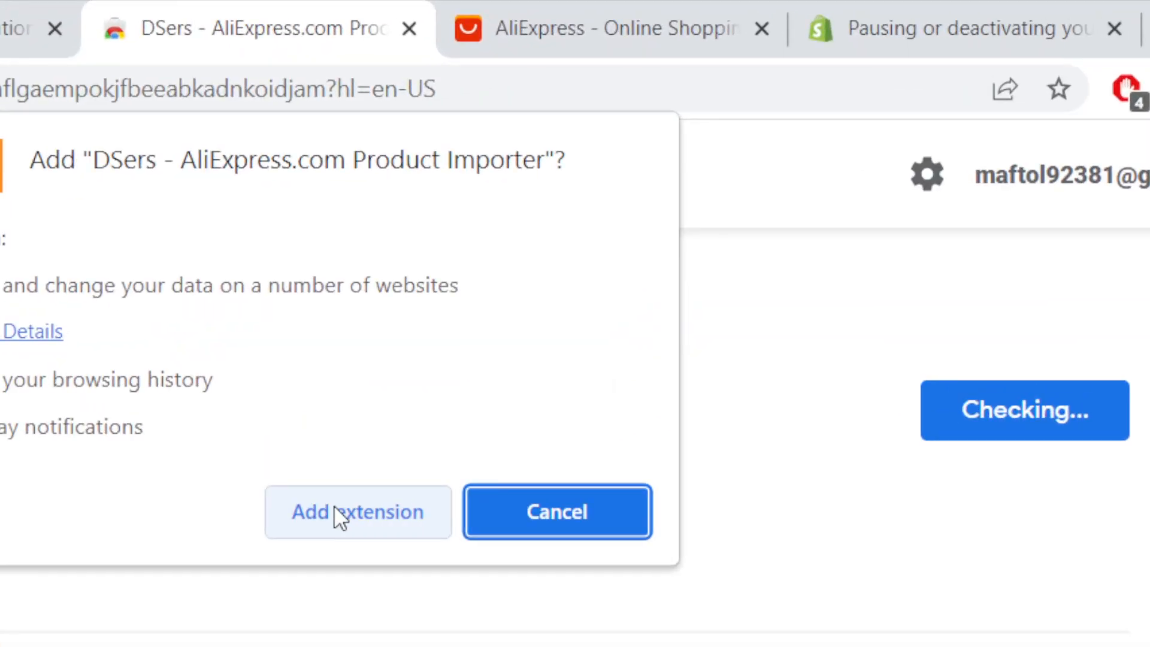
left_click(333, 510)
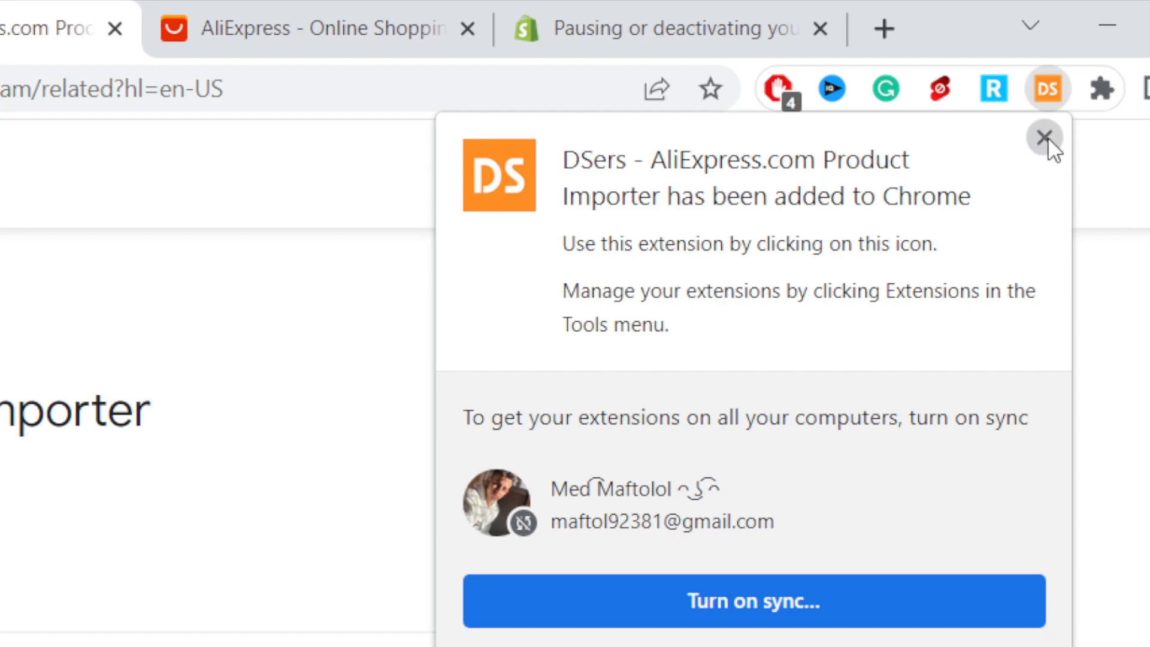
left_click(1044, 137)
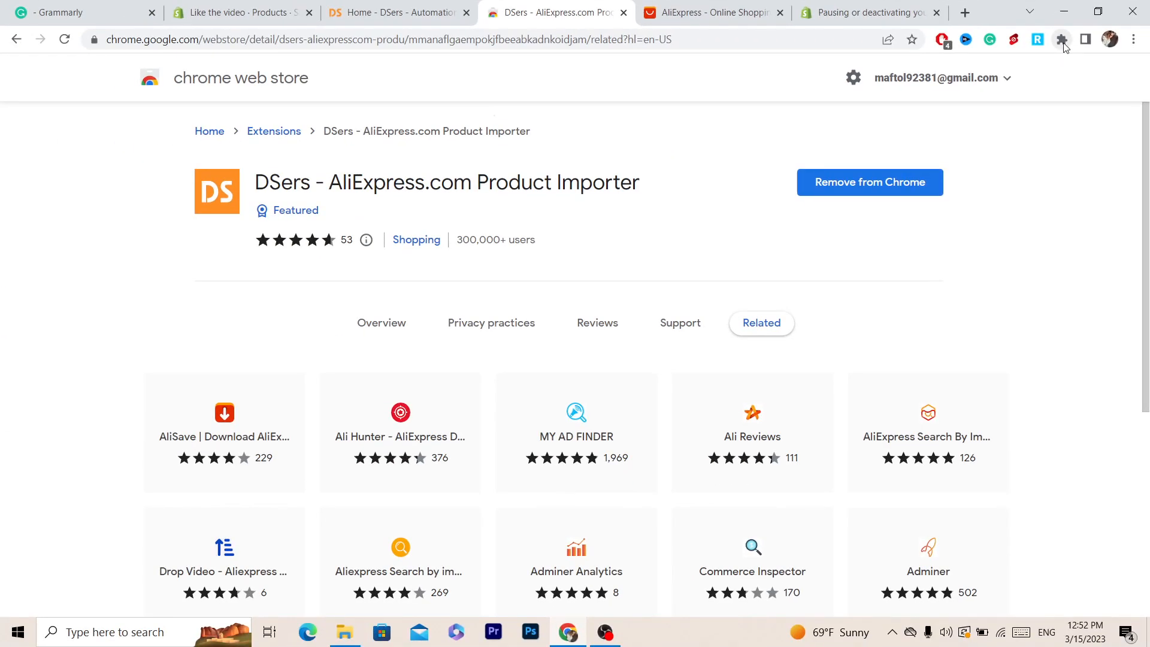
Step: Pin the DSers extension to the browser toolbar
left_click(1062, 40)
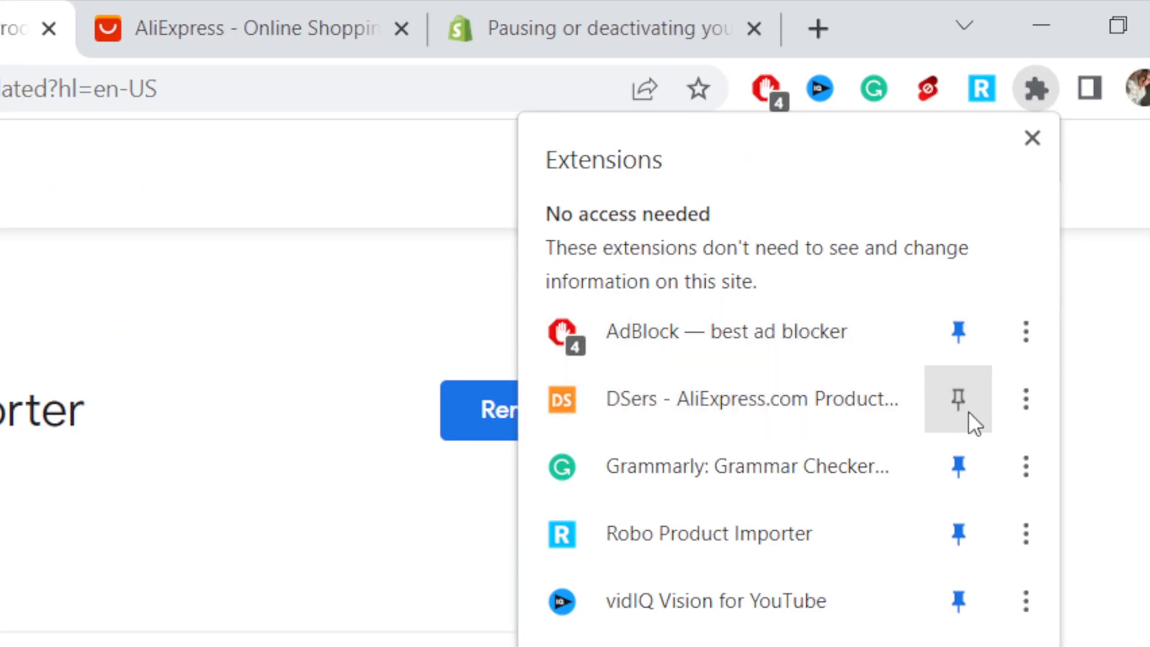
left_click(958, 395)
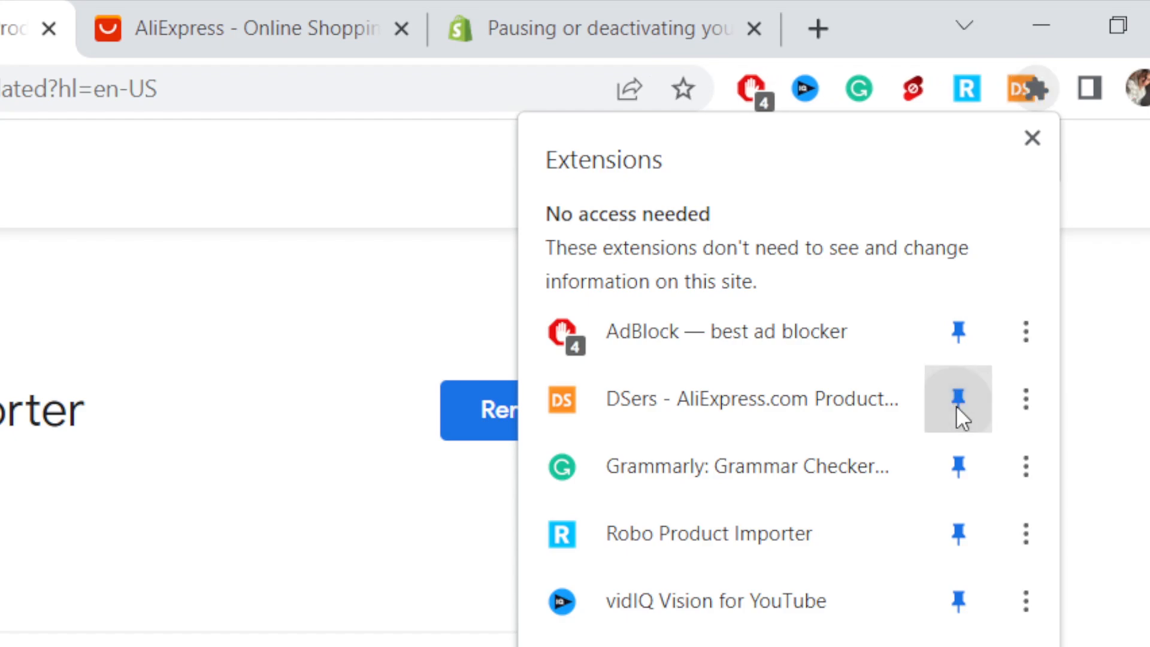
Step: Open the DSers extension and follow its link to log in on the DSers website
left_click(993, 95)
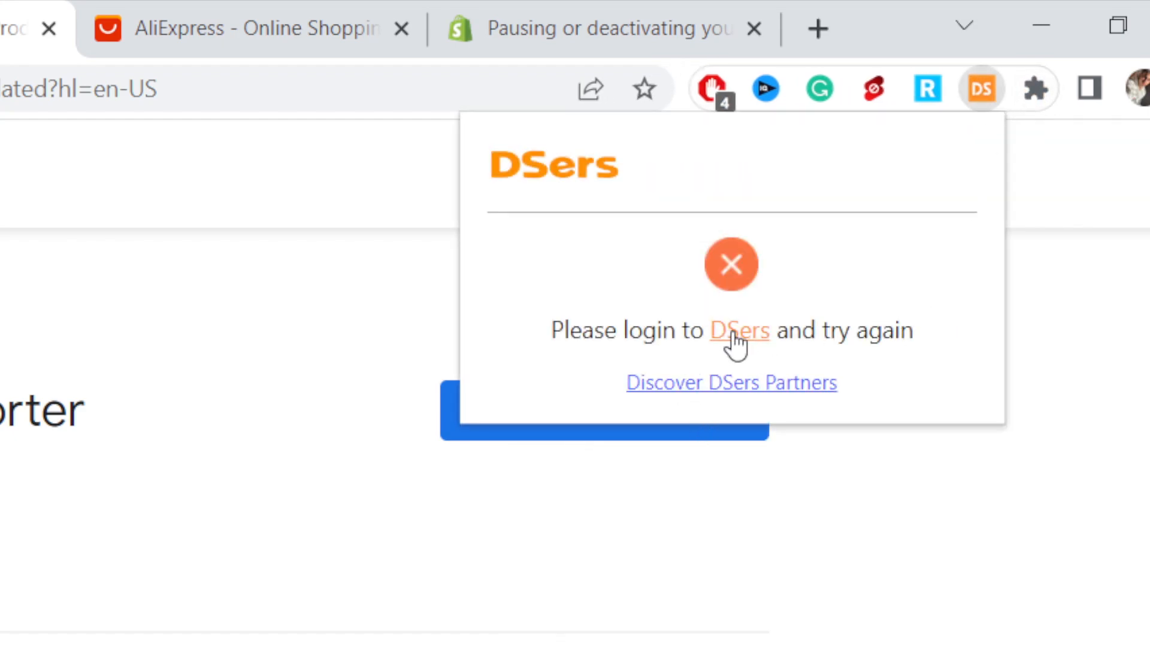
left_click(737, 333)
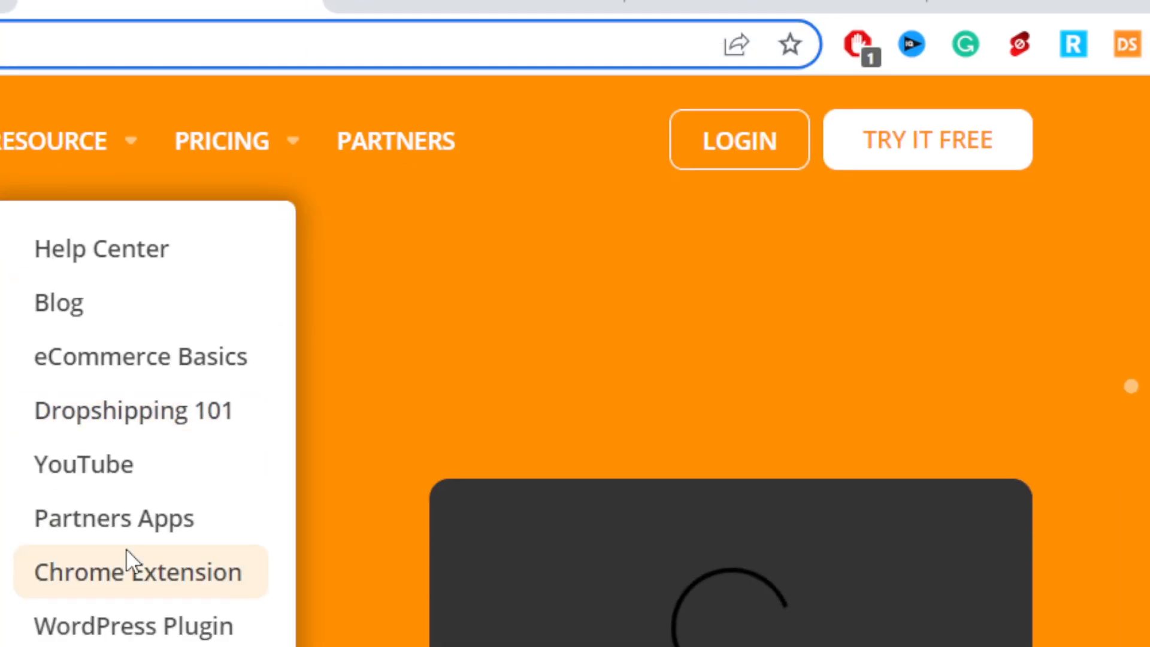
left_click(713, 188)
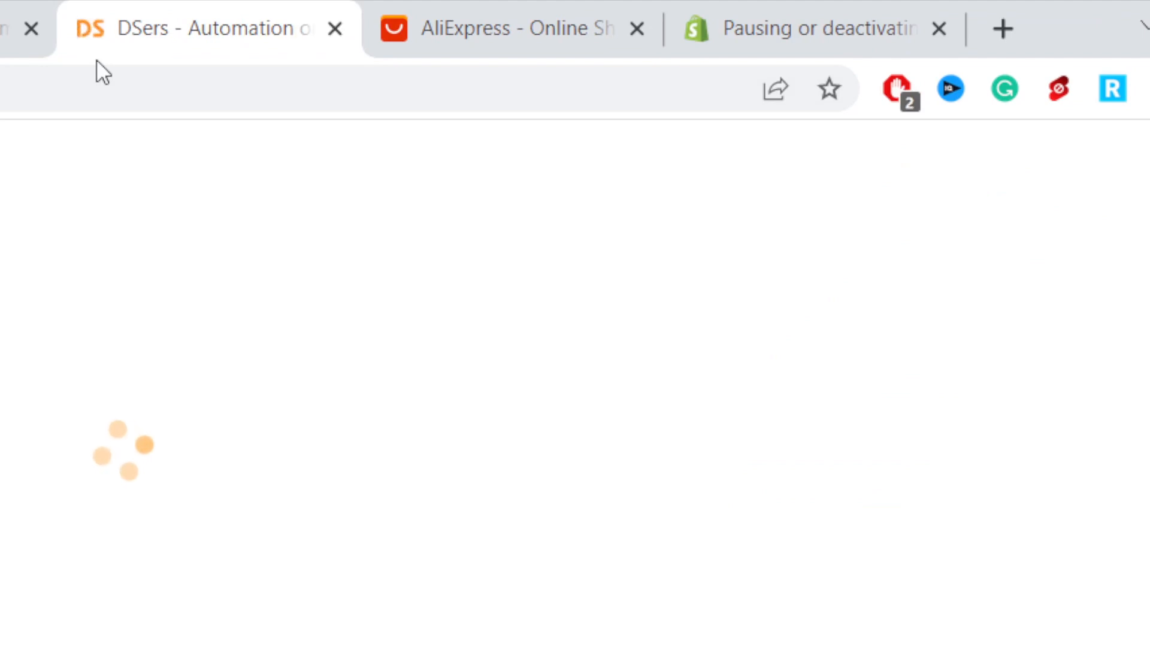
left_click(565, 542)
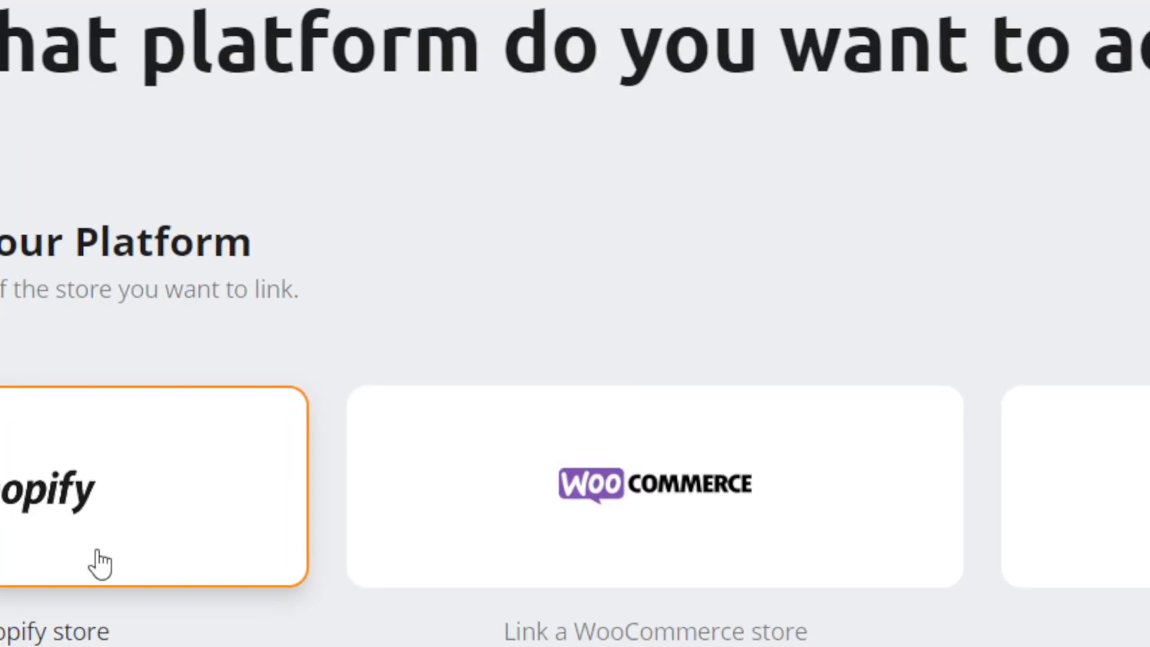
Step: Choose Shopify as the platform and open the DSers app from its App Store page
left_click(98, 562)
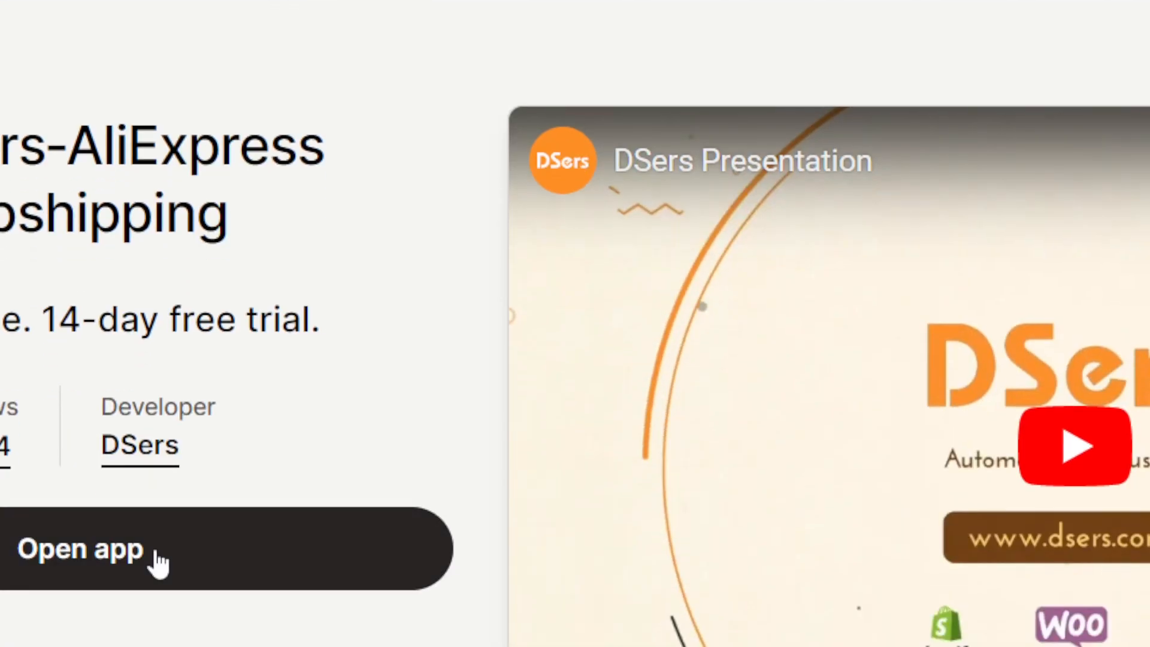
left_click(154, 559)
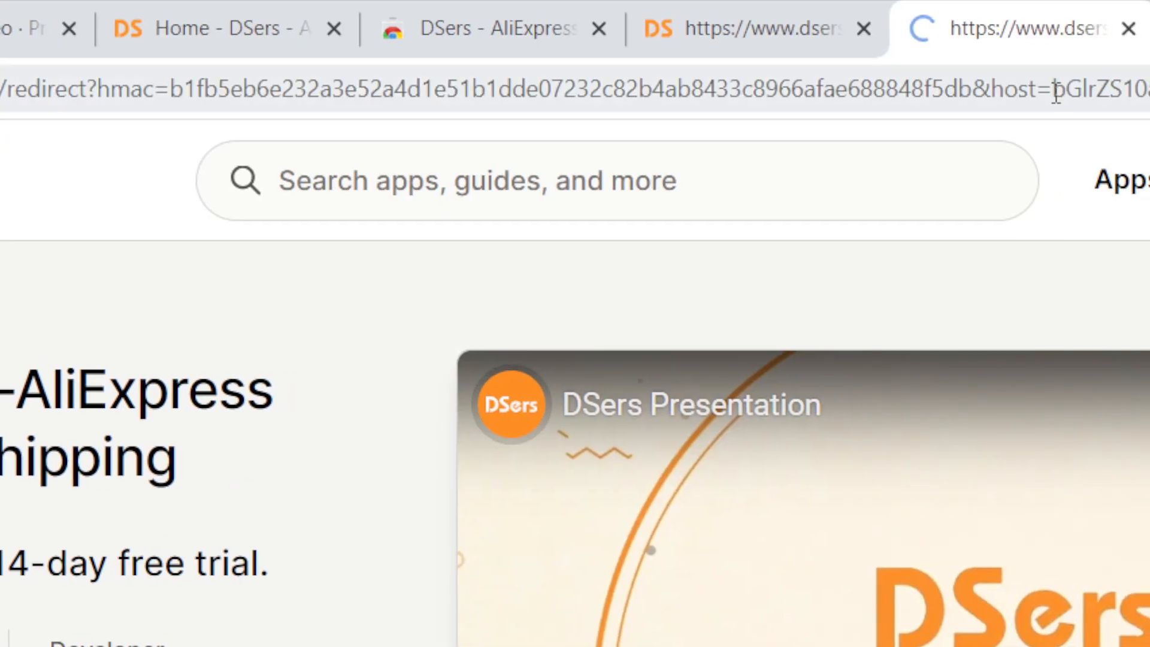
double_click(1057, 91)
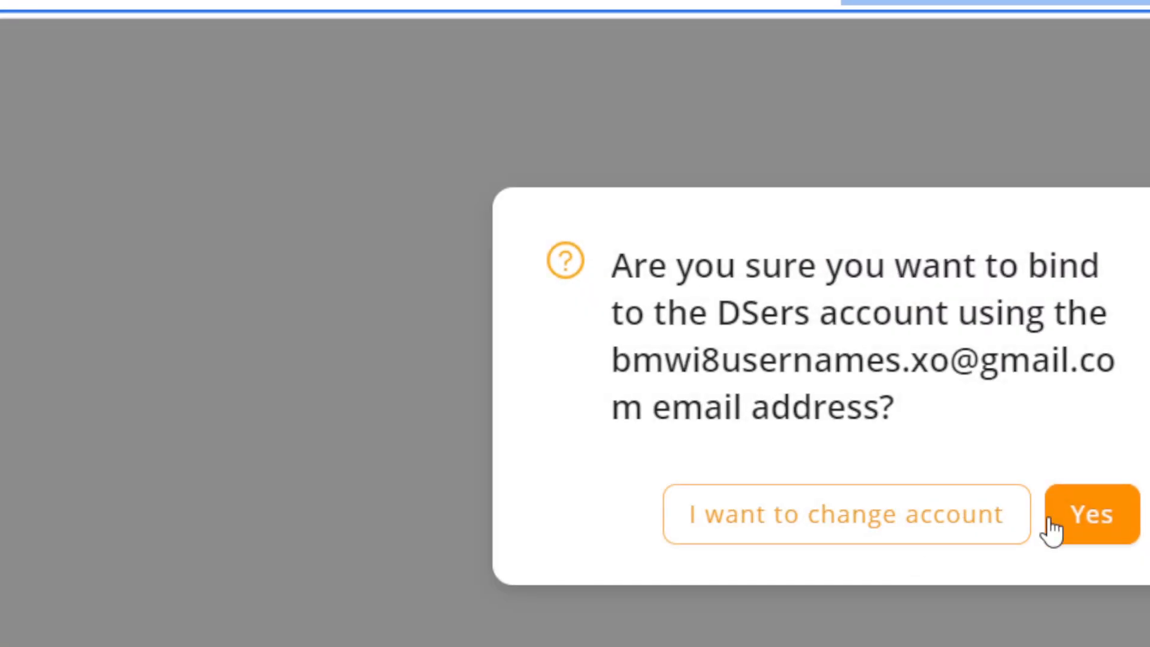
left_click(1052, 521)
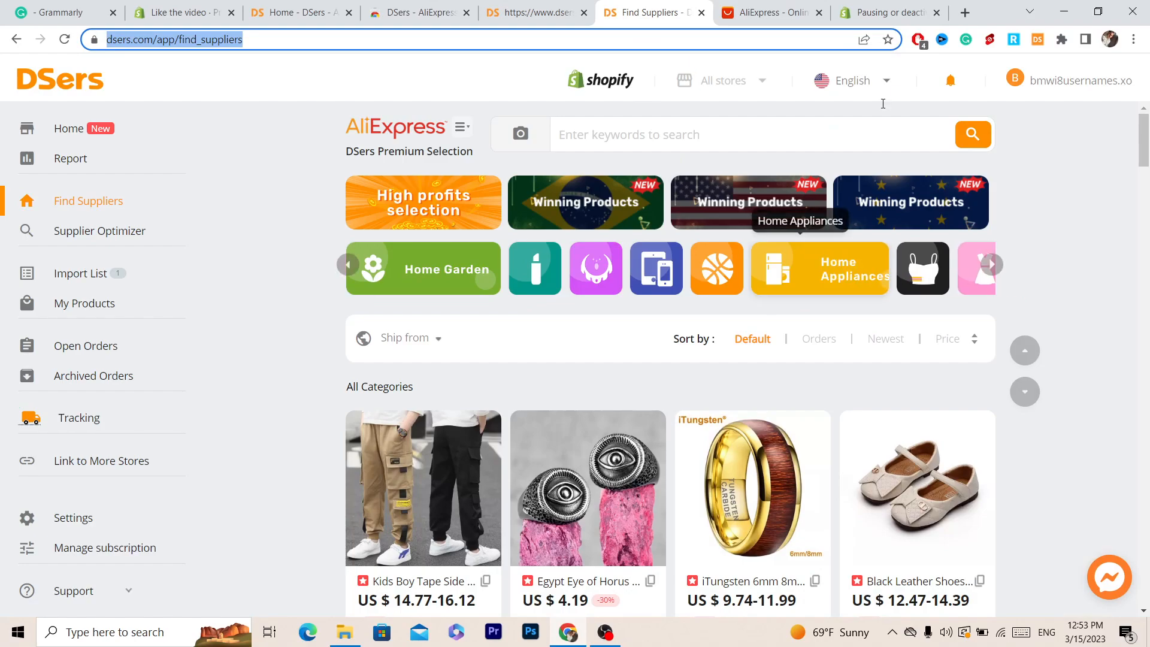
Step: Reopen the DSers extension popup and read its instructions for importing products
left_click(701, 13)
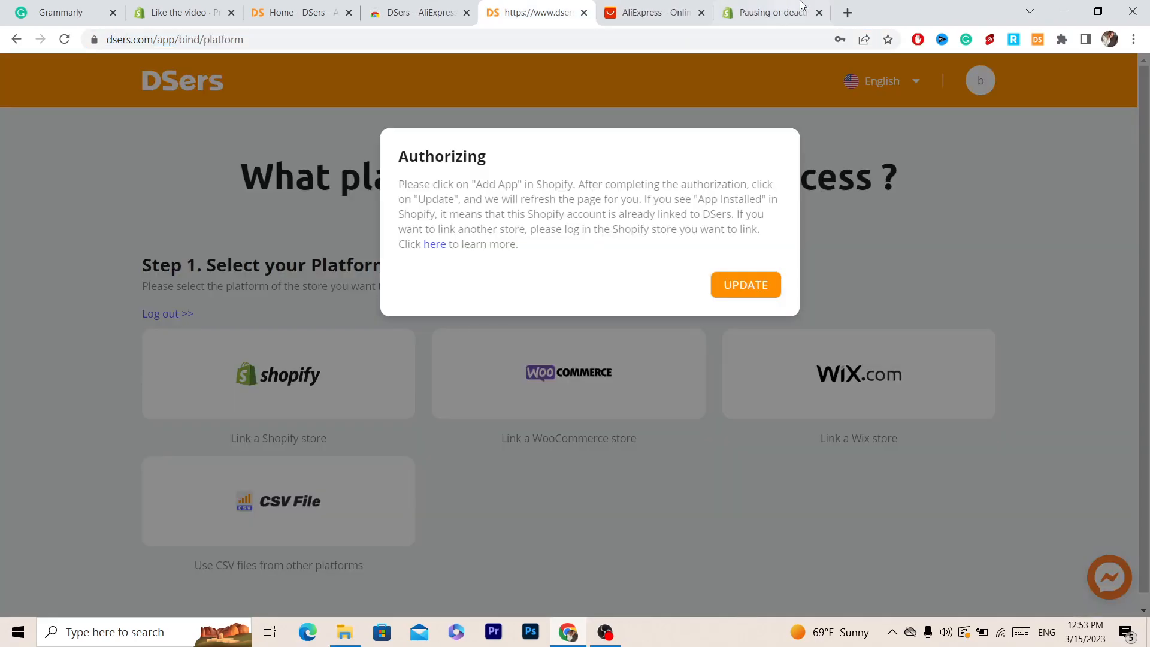
left_click(773, 12)
left_click(1037, 39)
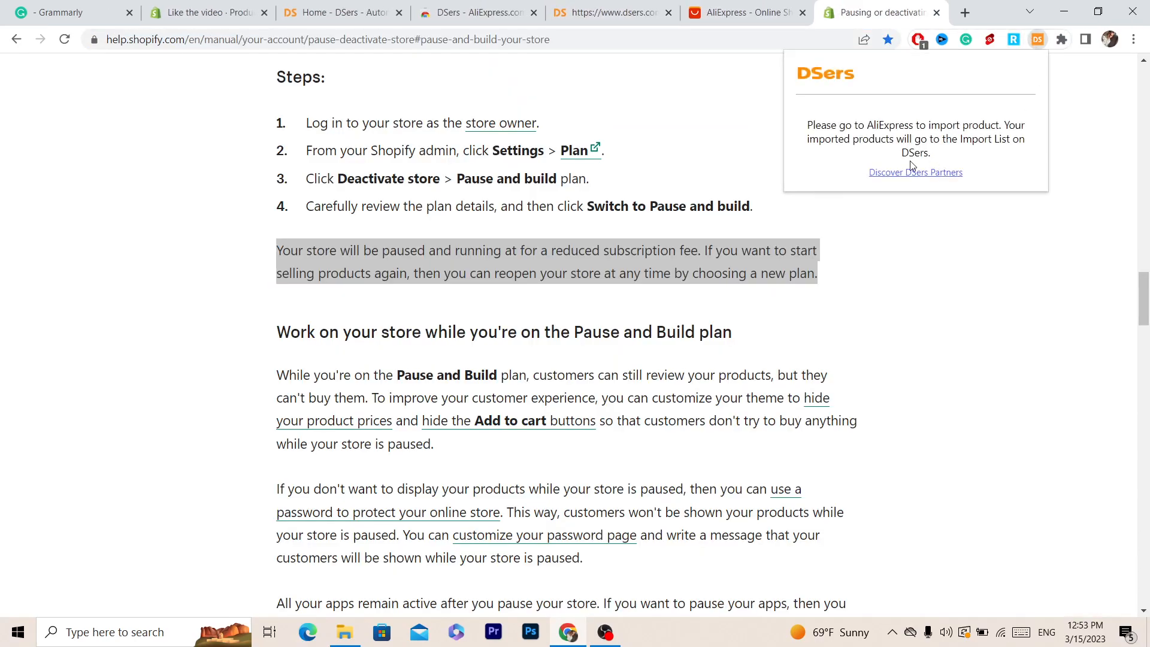
left_click_drag(812, 128, 981, 152)
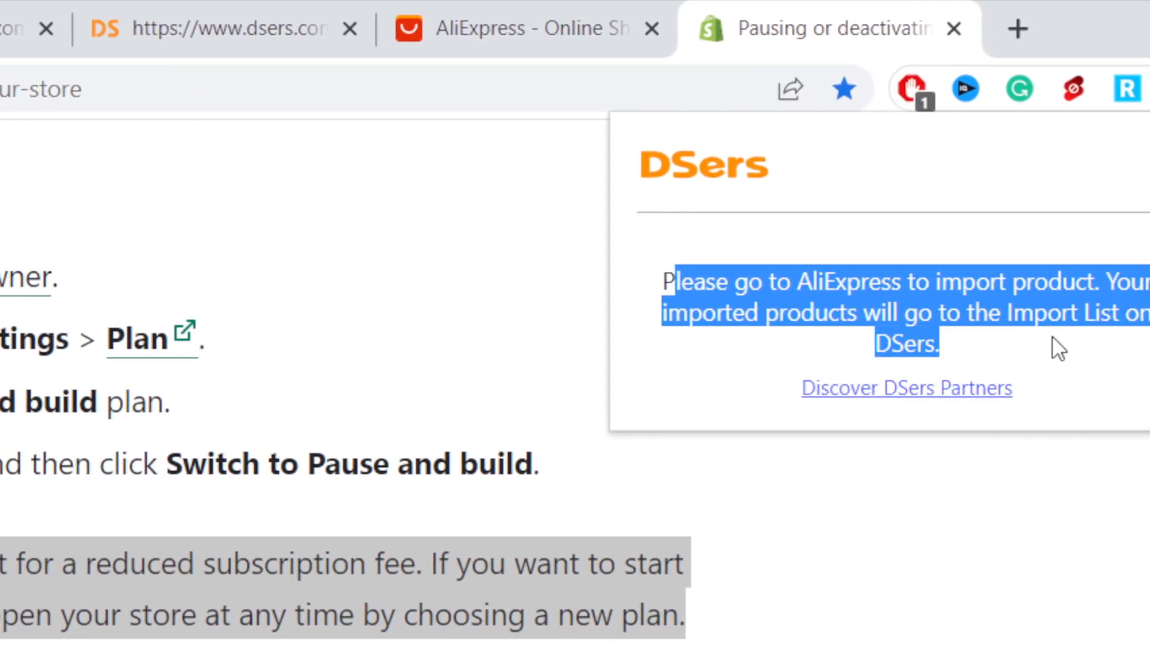
left_click_drag(776, 322, 946, 339)
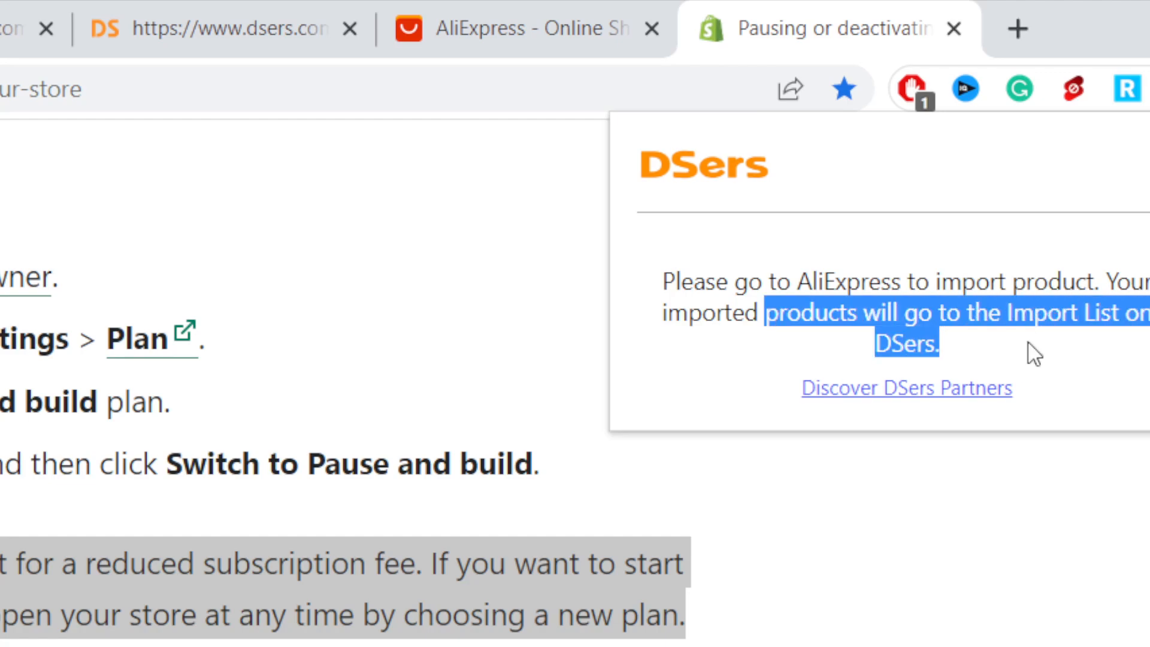
Step: Browse AliExpress and open a smart watch product page
left_click(483, 12)
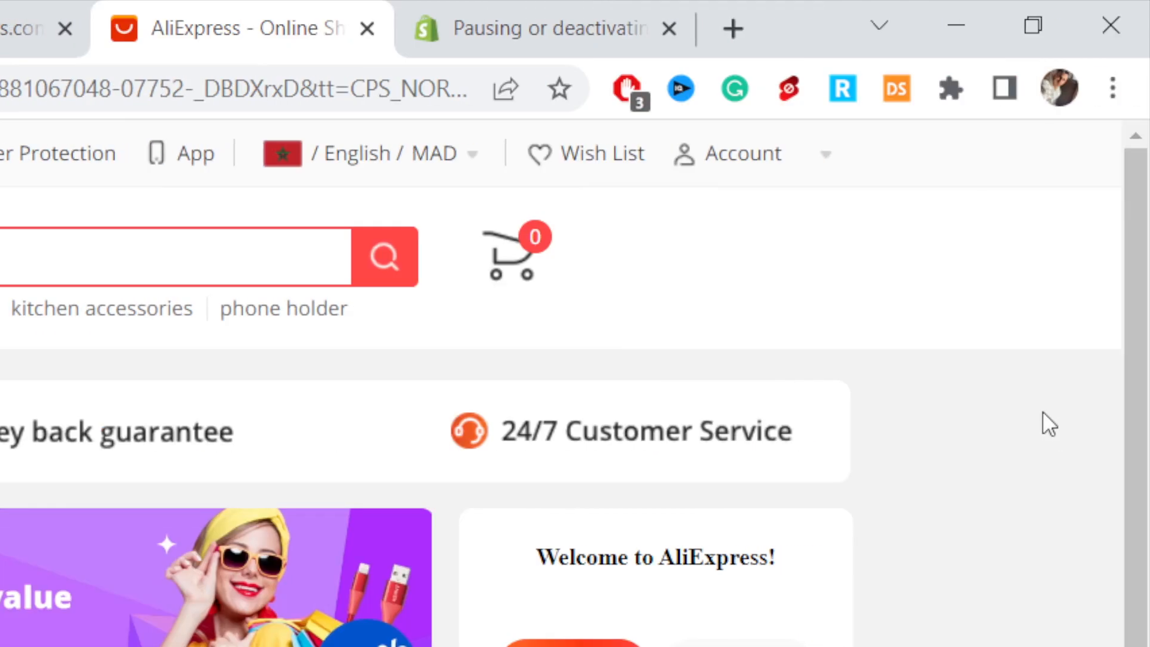
scroll(1147, 418, "down", 10)
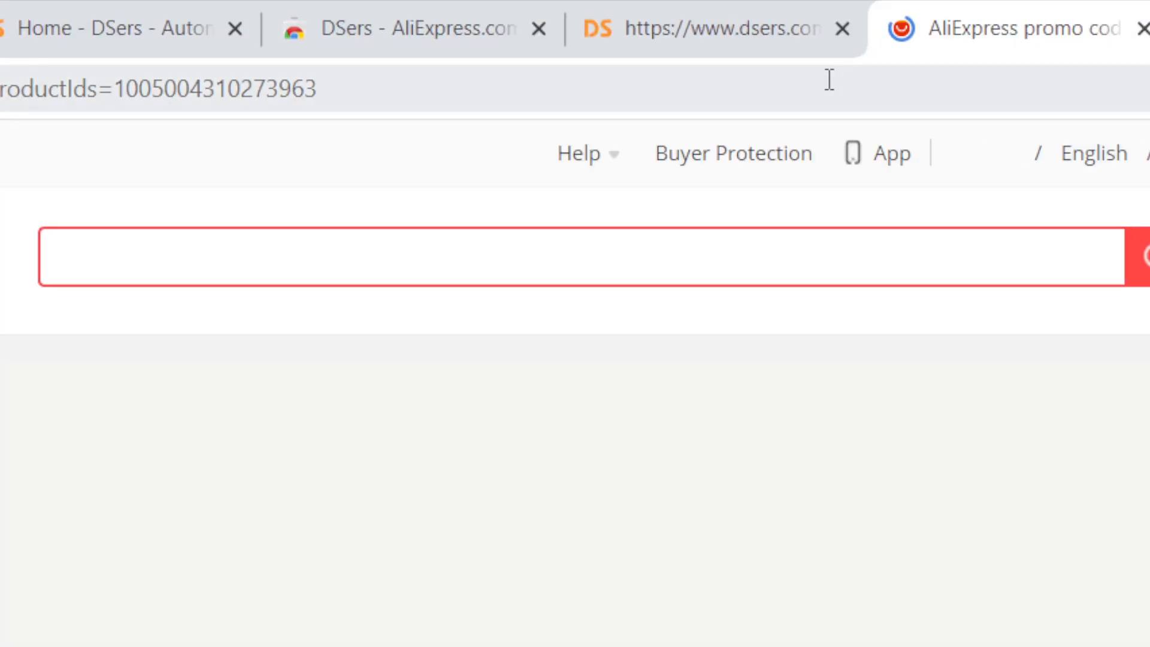
left_click(829, 80)
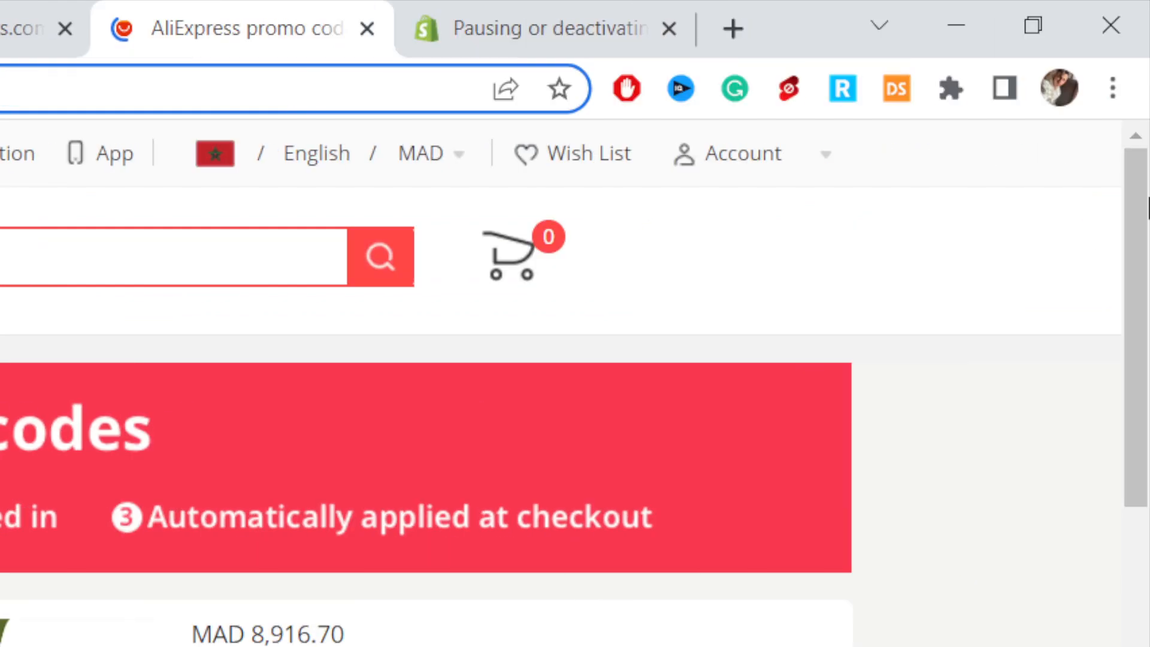
left_click_drag(1148, 209, 1149, 233)
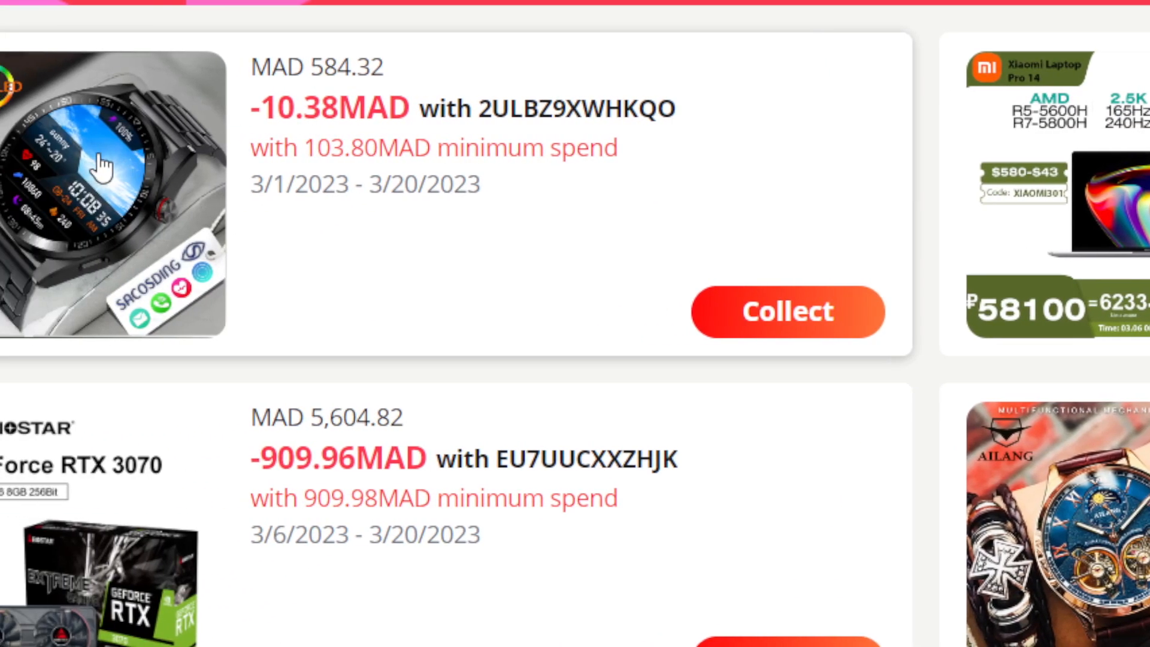
left_click(6, 153)
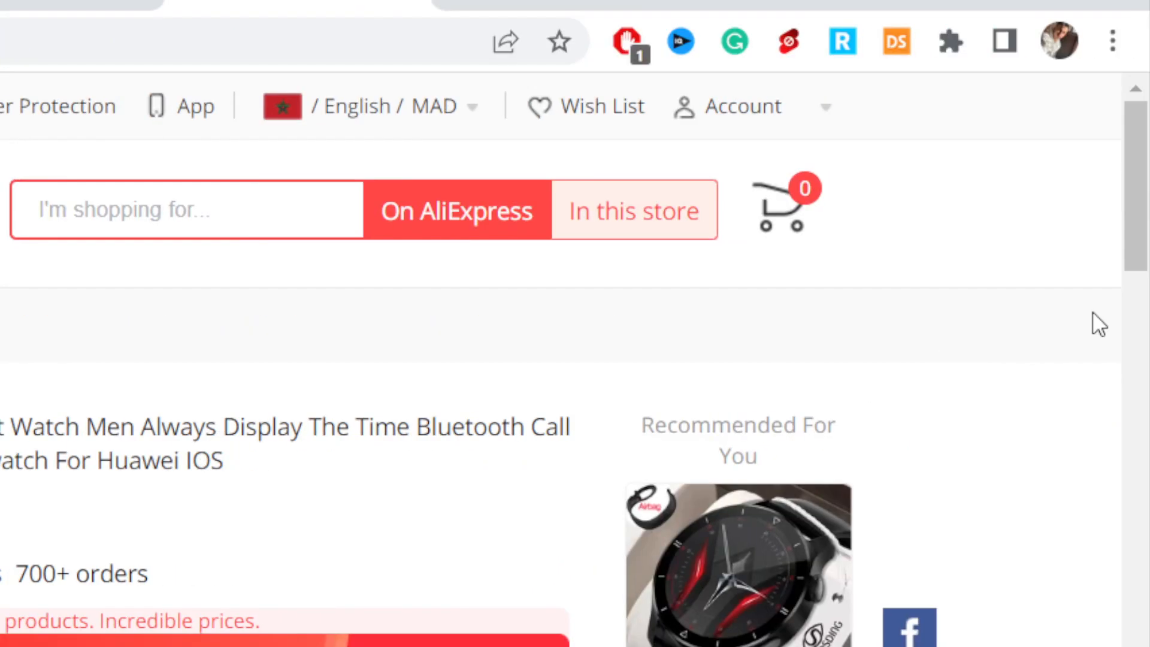
Step: Add the smart watch product to DSers from its AliExpress page and open the DSers Import List
scroll(1128, 369, "down", 20)
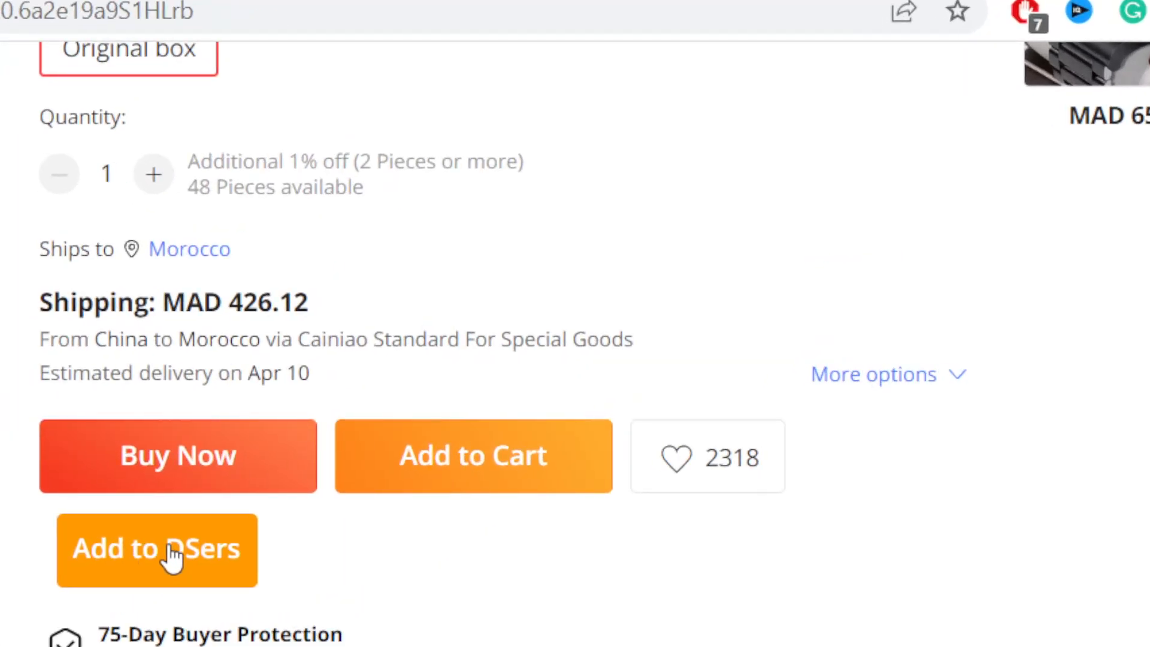
left_click(170, 556)
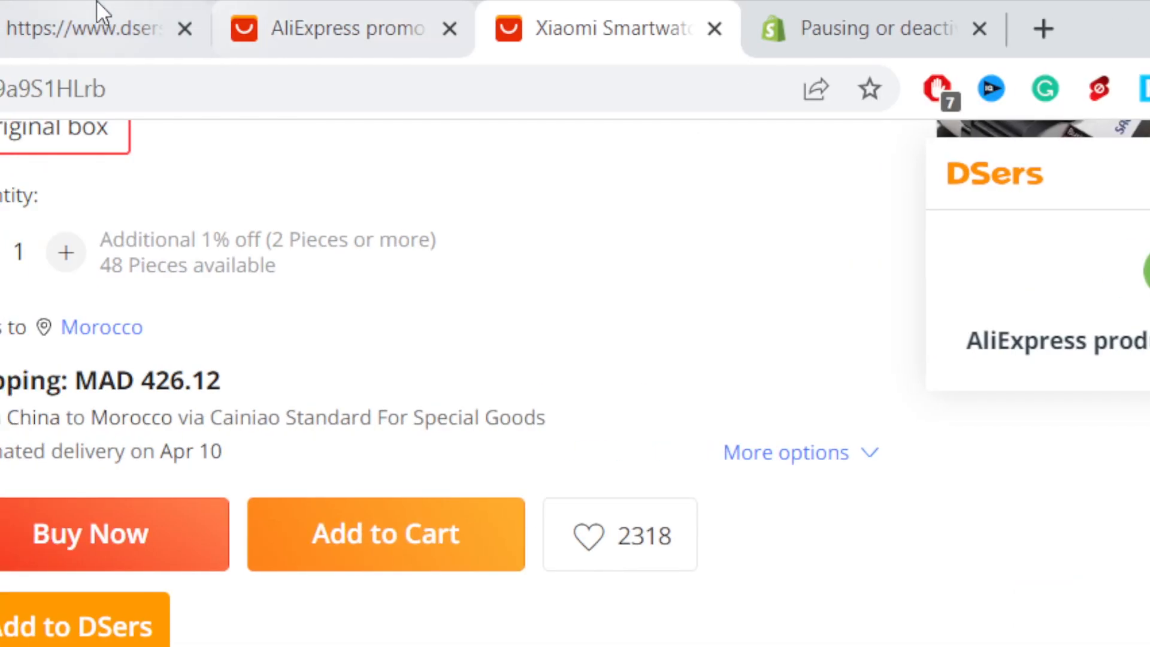
left_click(97, 12)
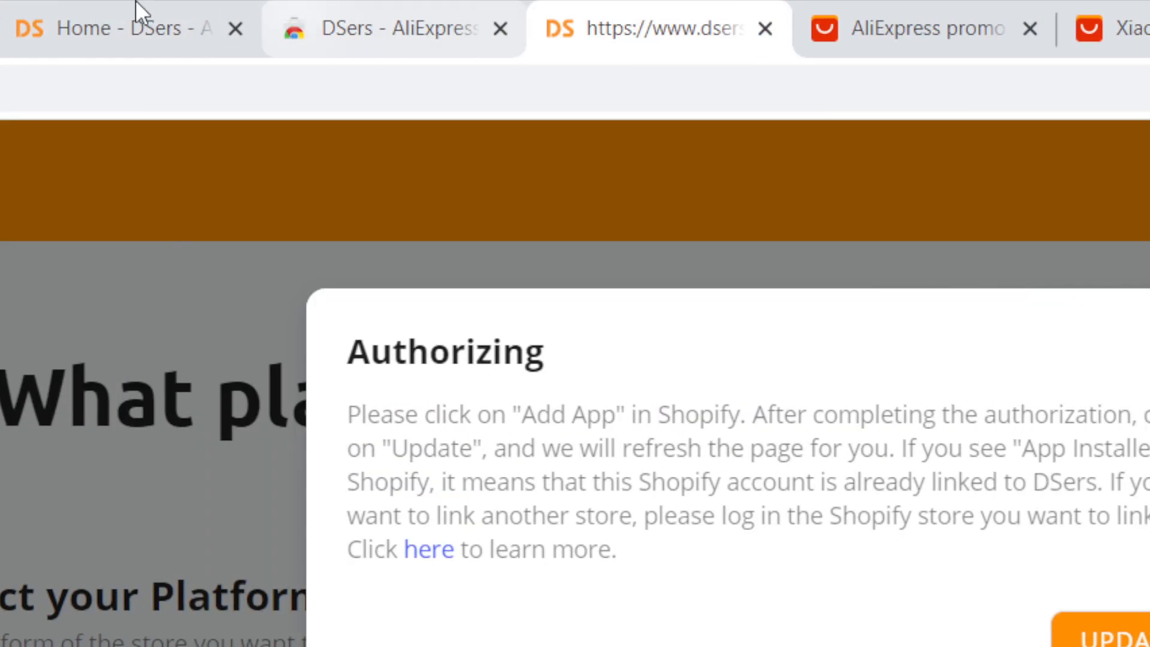
left_click(98, 13)
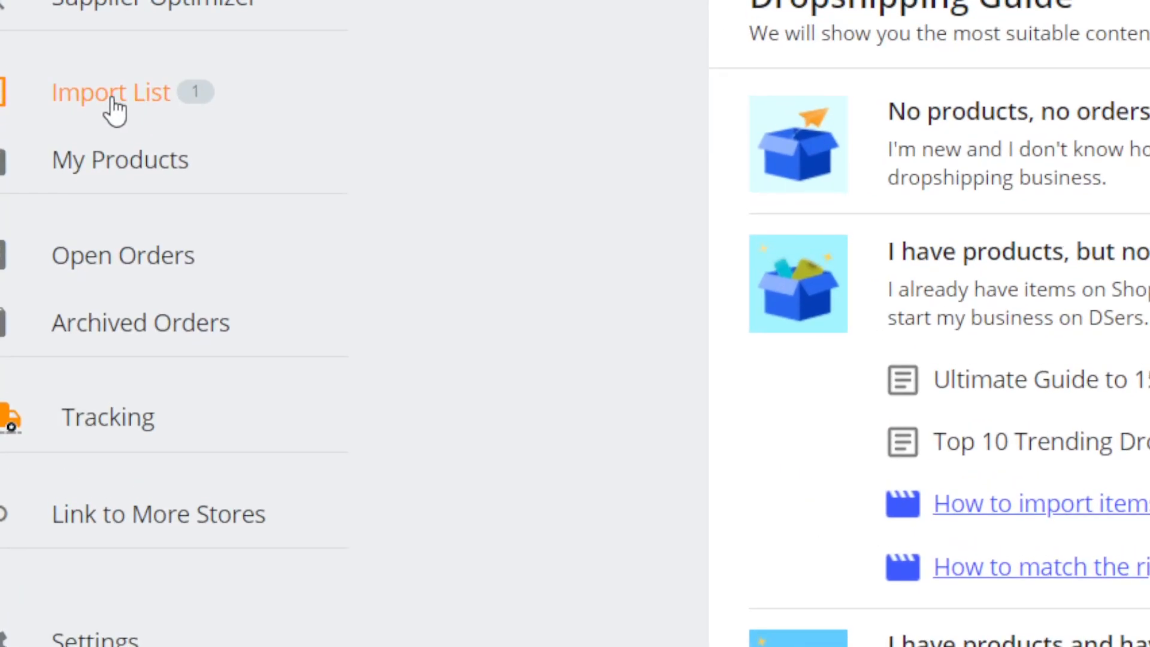
left_click(94, 278)
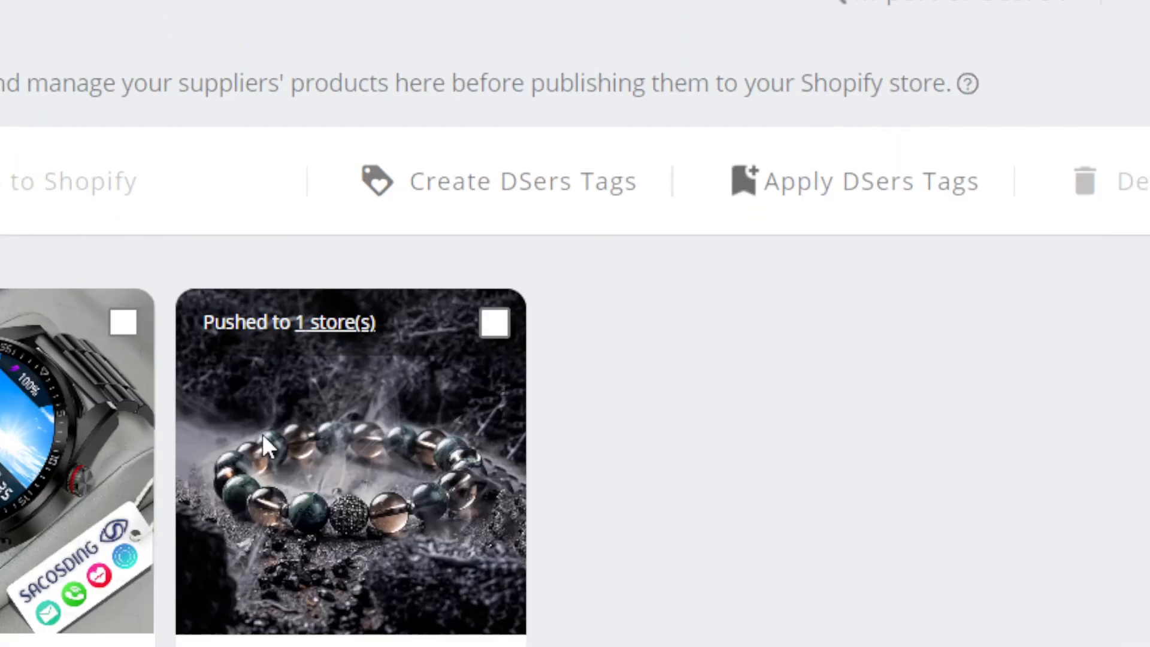
Step: Delete the Natural Sparrow Stone bracelet product from the Import List
scroll(384, 533, "down", 5)
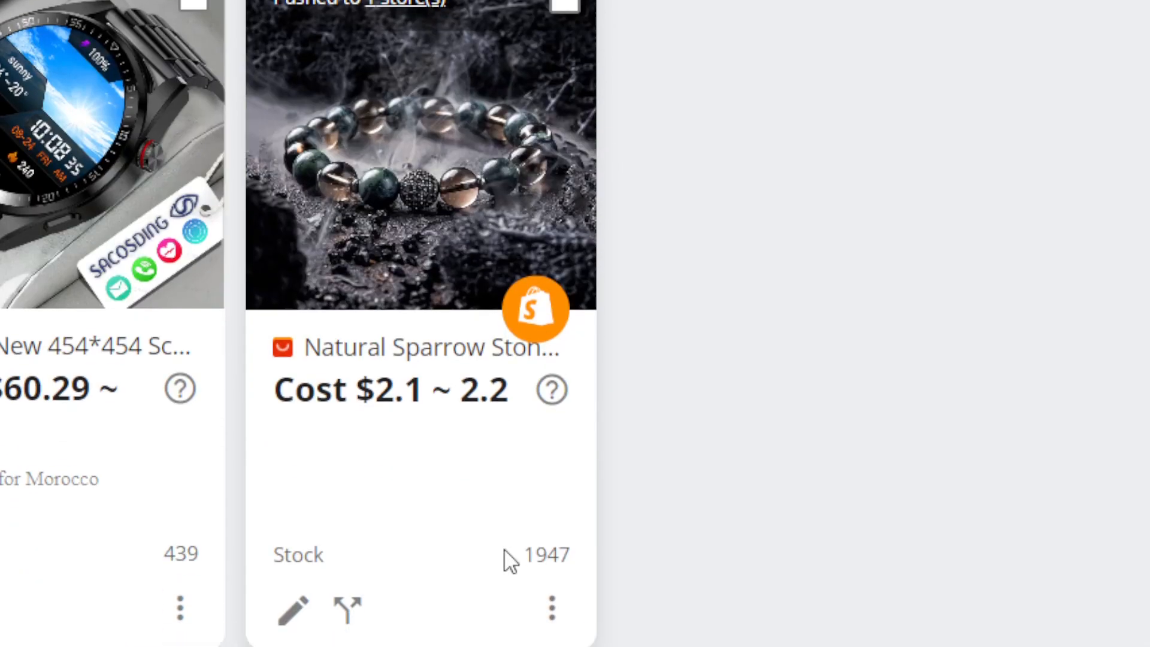
left_click(551, 556)
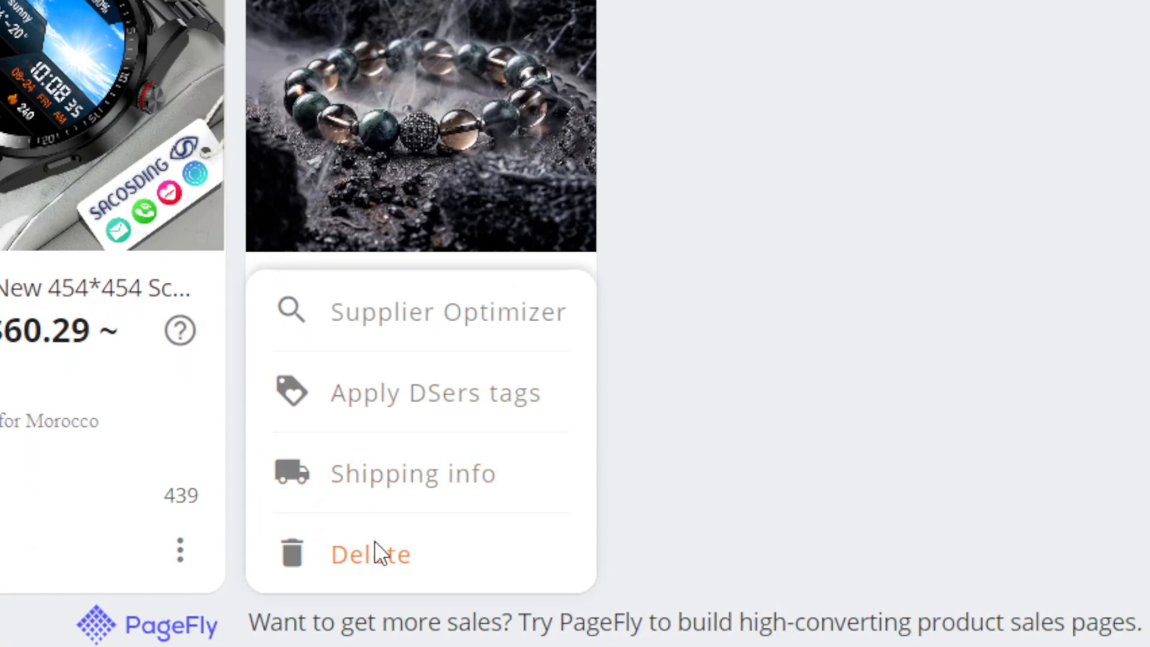
left_click(375, 552)
left_click(740, 63)
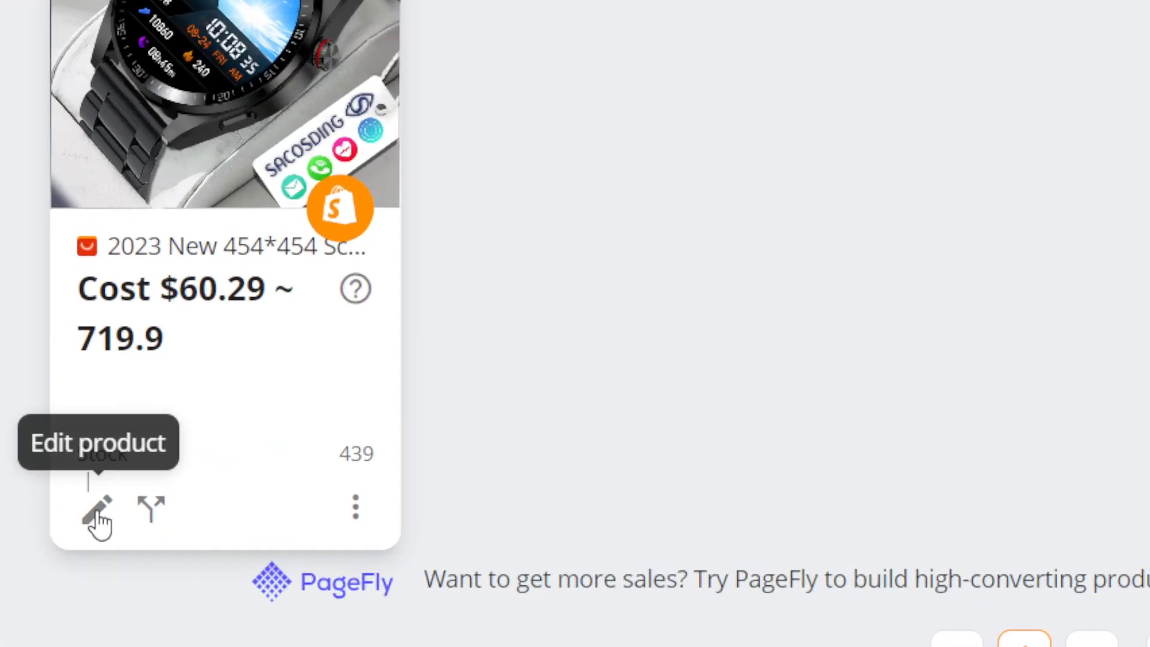
Step: Open the smart watch's product editor and review its Variants, Description, Images and Shipping info sections
left_click(99, 516)
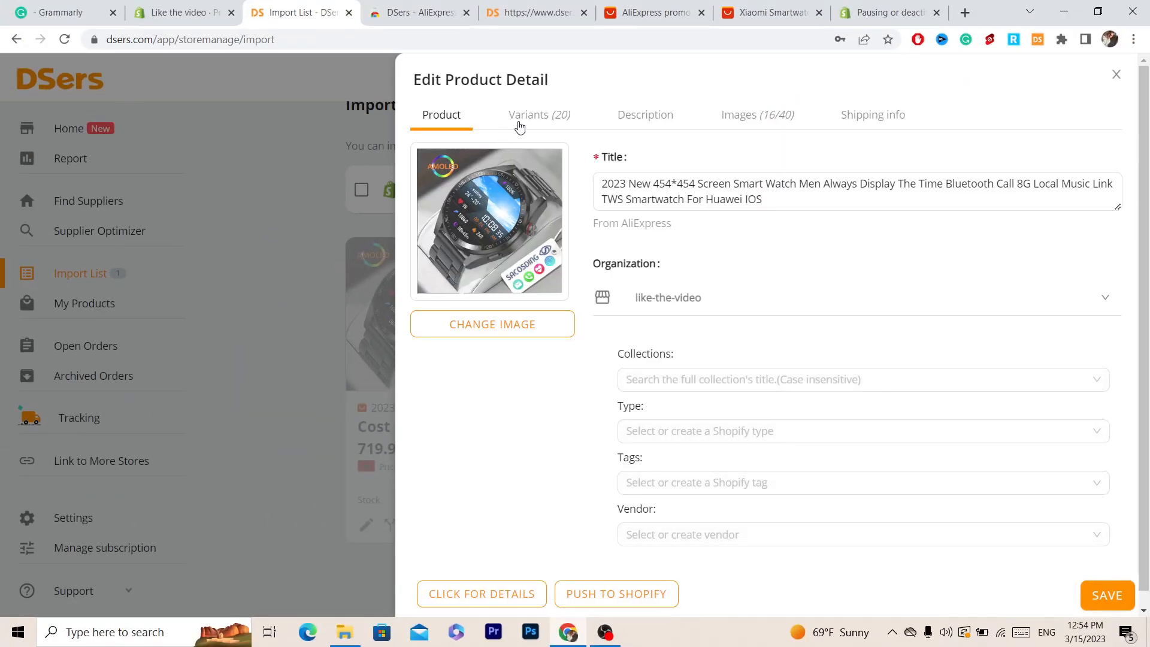
left_click(518, 117)
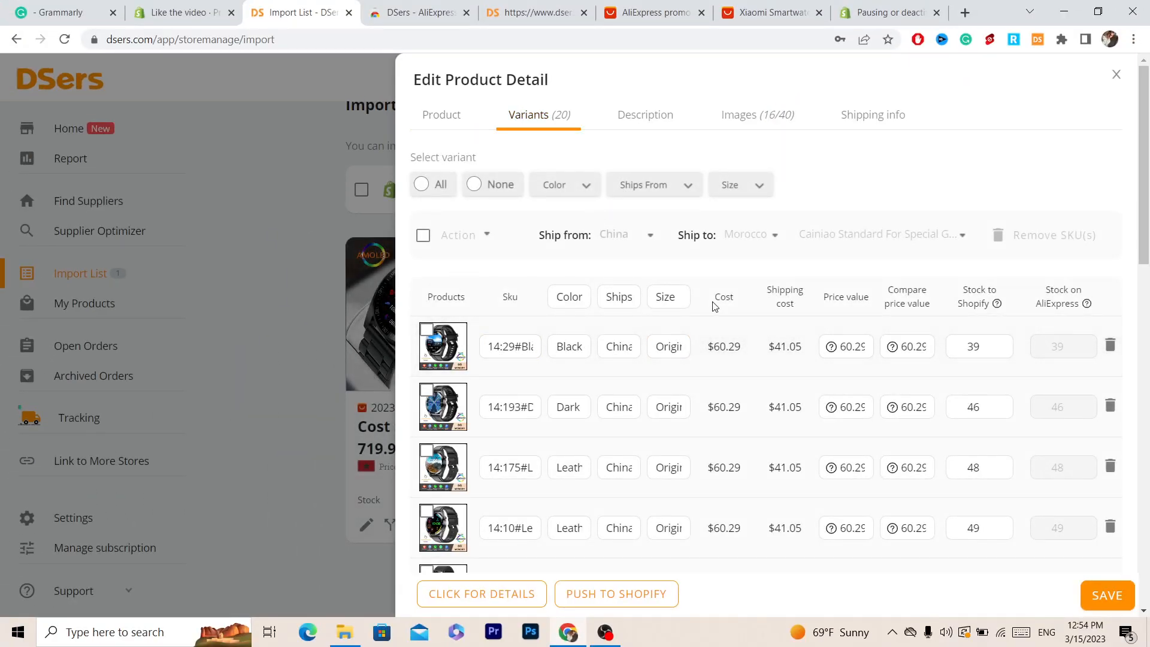
left_click(657, 117)
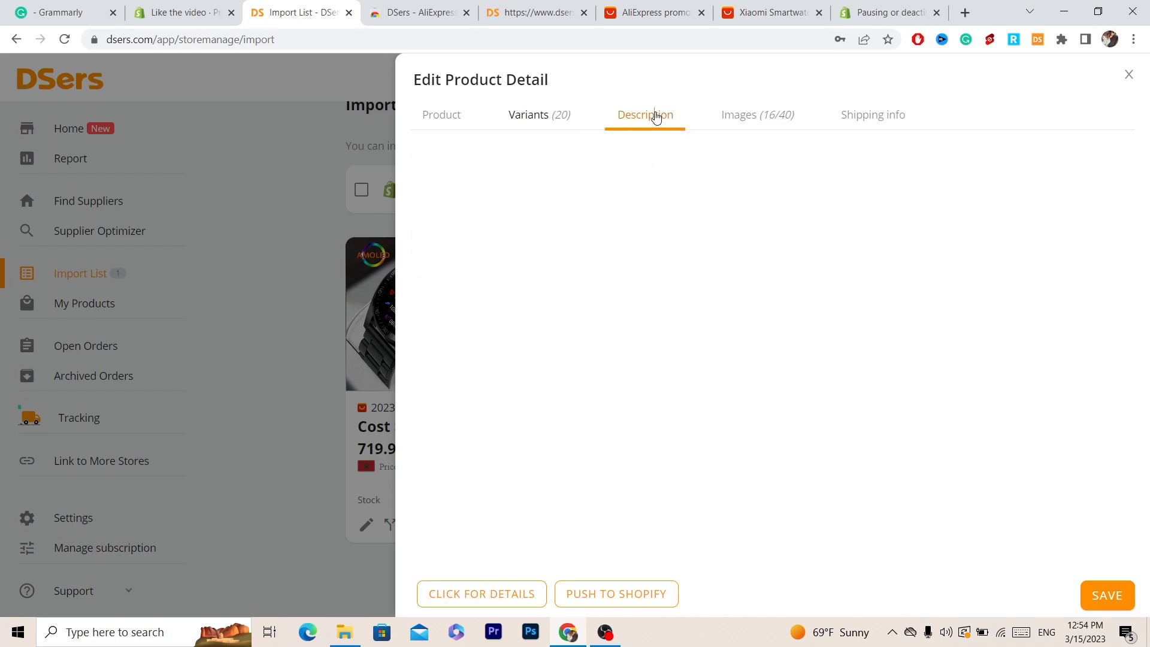
left_click(750, 117)
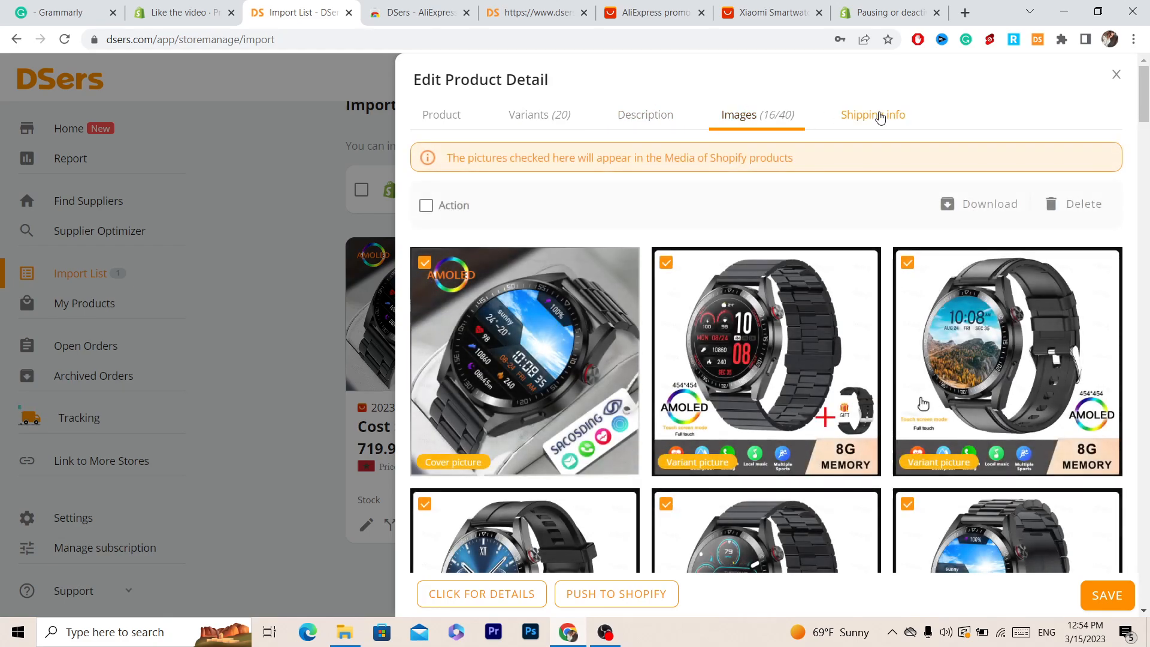
left_click(878, 116)
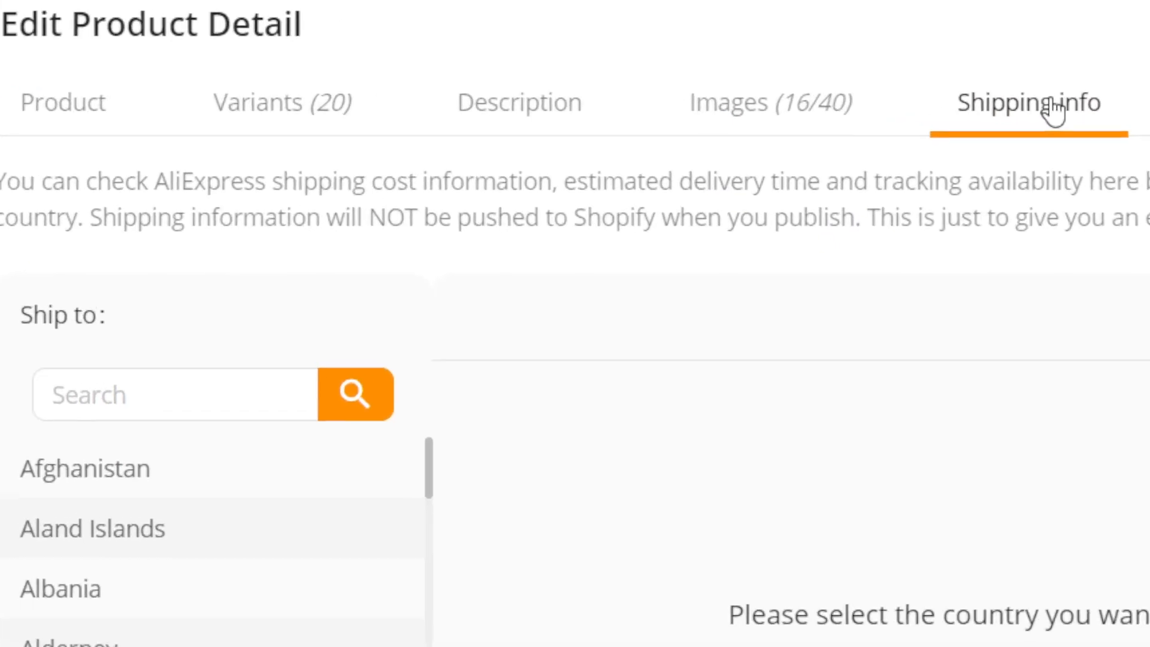
Step: Check the smart watch's shipping options to United States, then save the product details
left_click(484, 251)
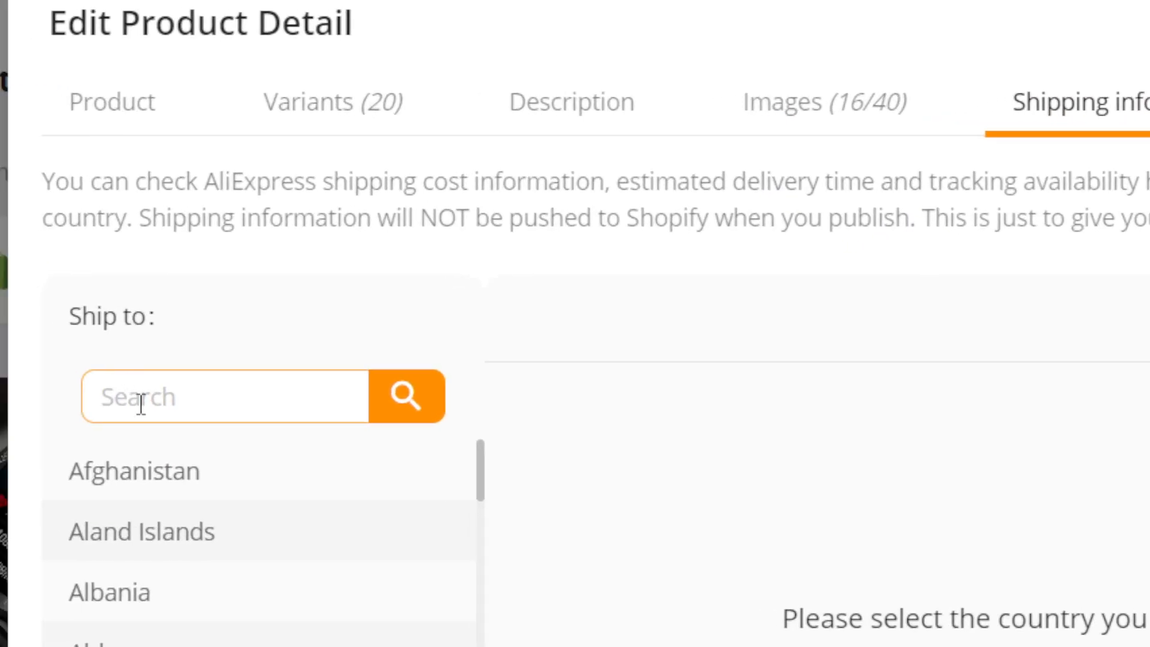
type("united state")
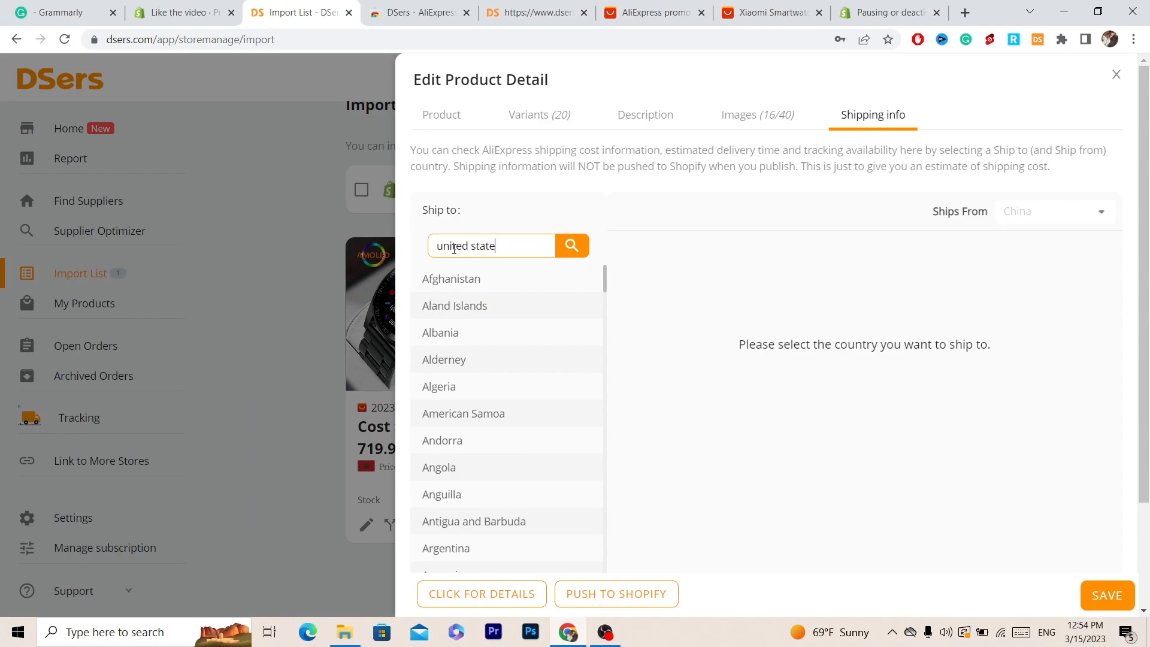
left_click(571, 246)
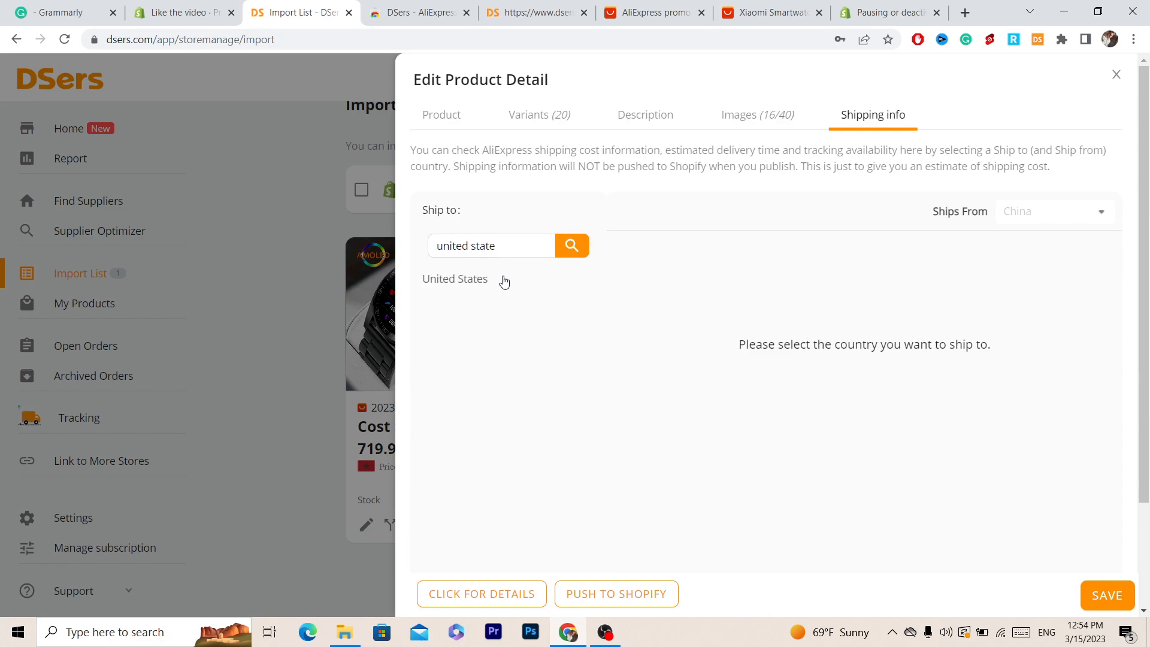
left_click(470, 283)
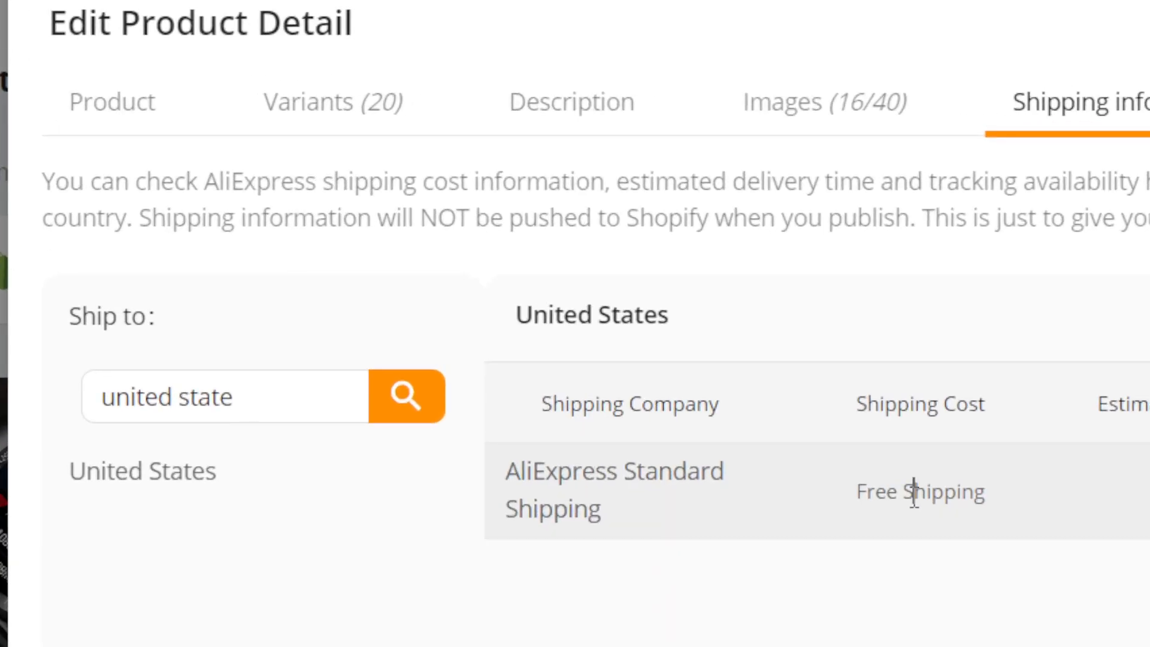
triple_click(813, 289)
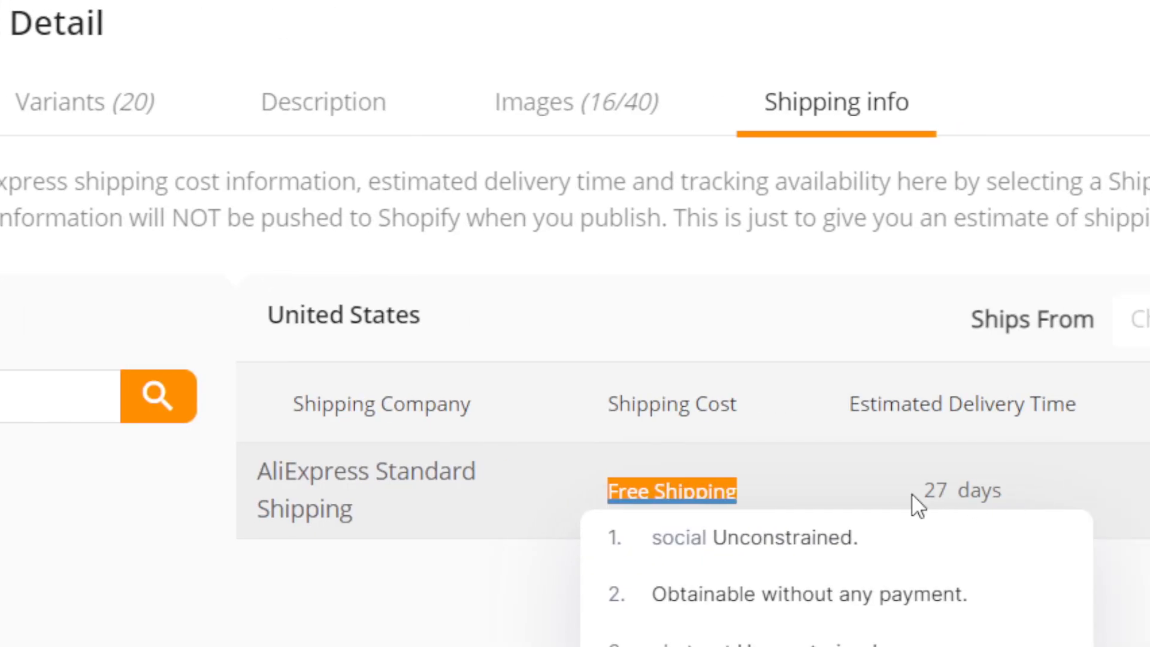
left_click_drag(911, 494, 1054, 499)
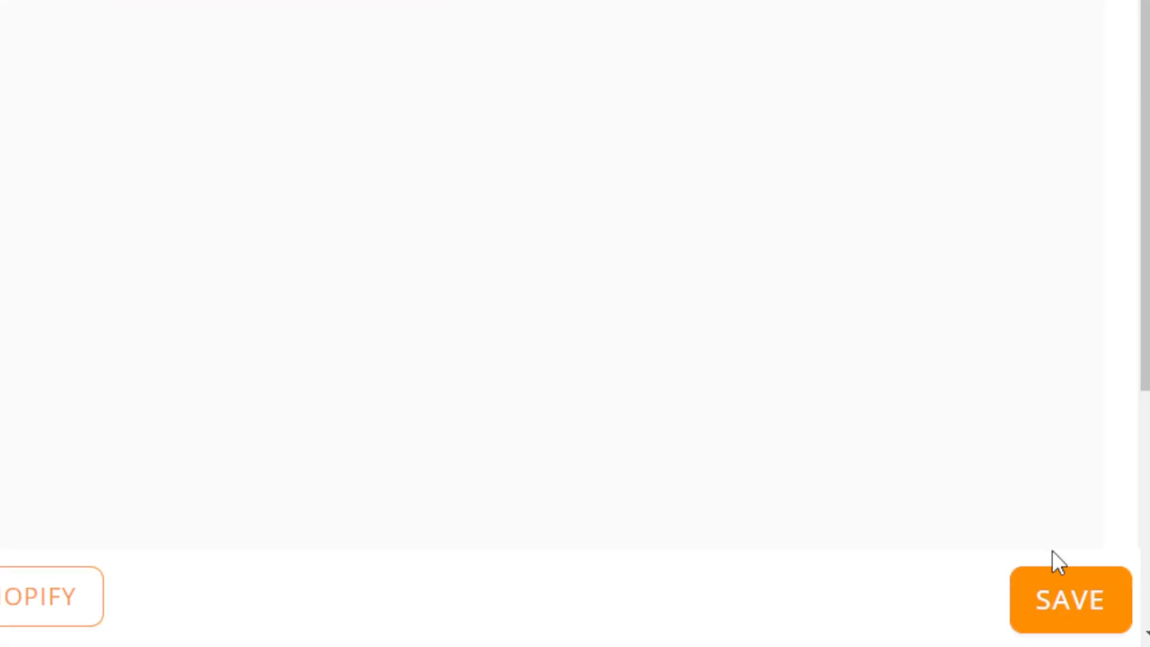
left_click(1062, 551)
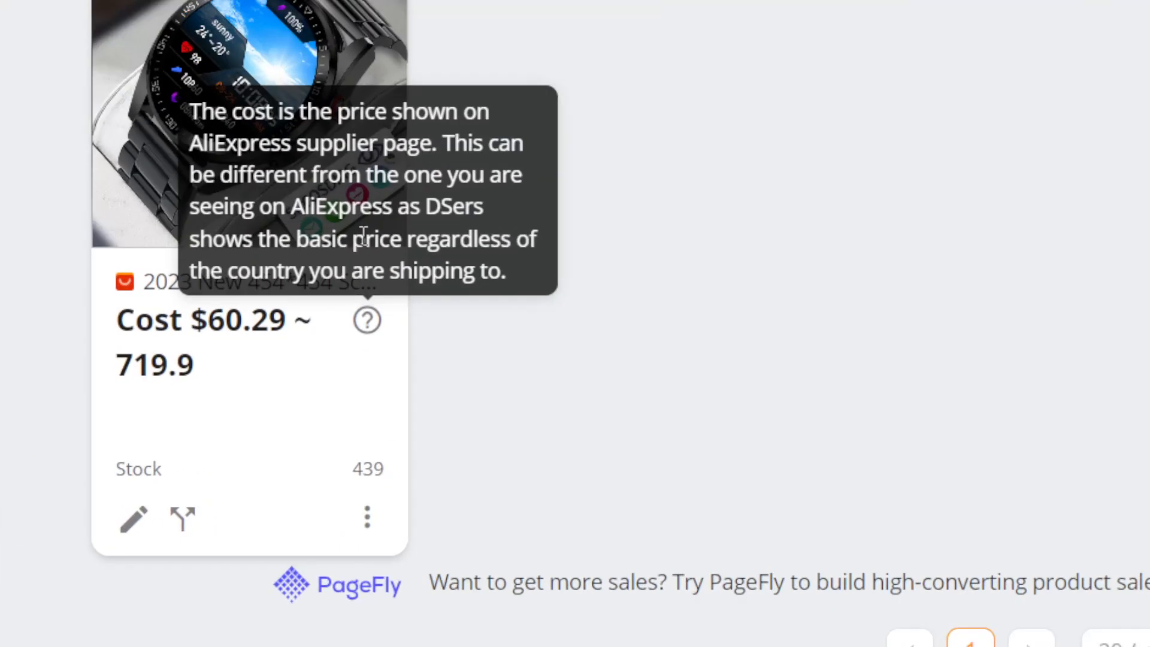
Step: Push the smart watch to Shopify, choosing to link to Shopify from the push dialog
mouse_move(329, 214)
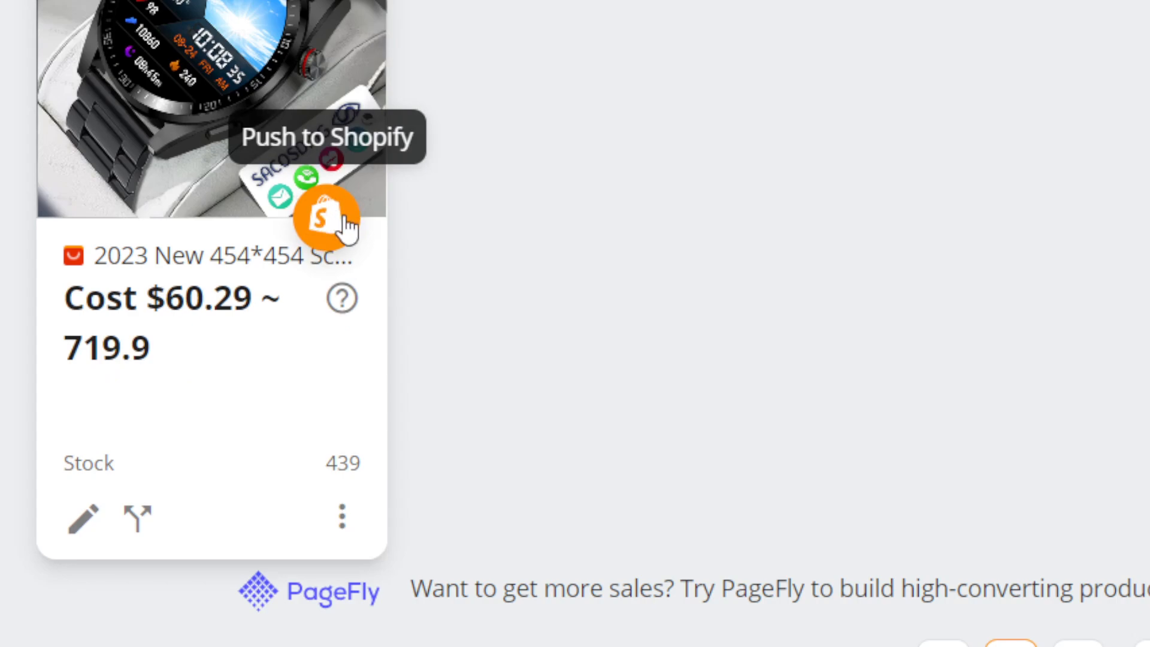
left_click(329, 214)
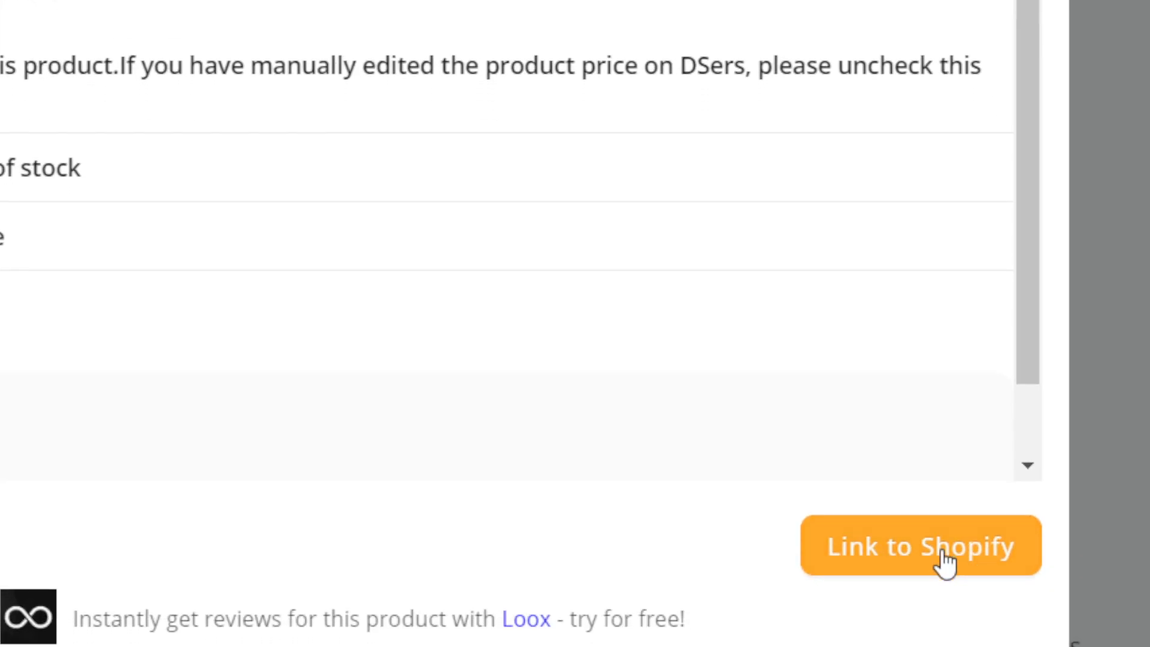
left_click(946, 564)
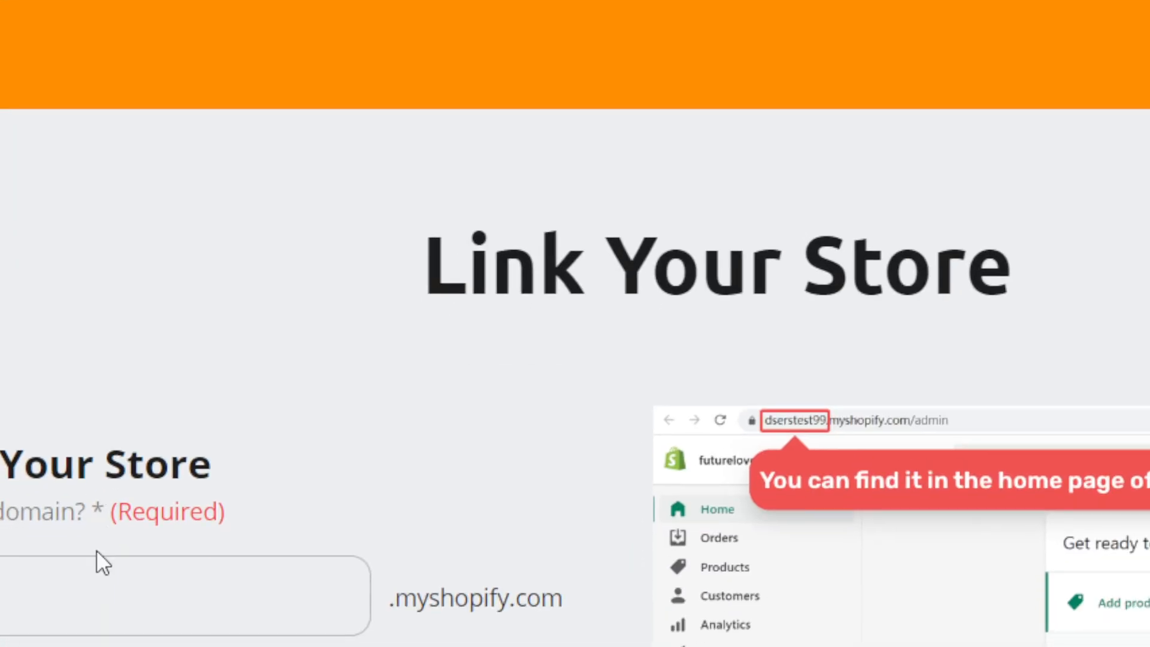
Step: Copy the Shopify store's admin URL and paste it into the store domain field on the Link Your Store page
left_click(99, 549)
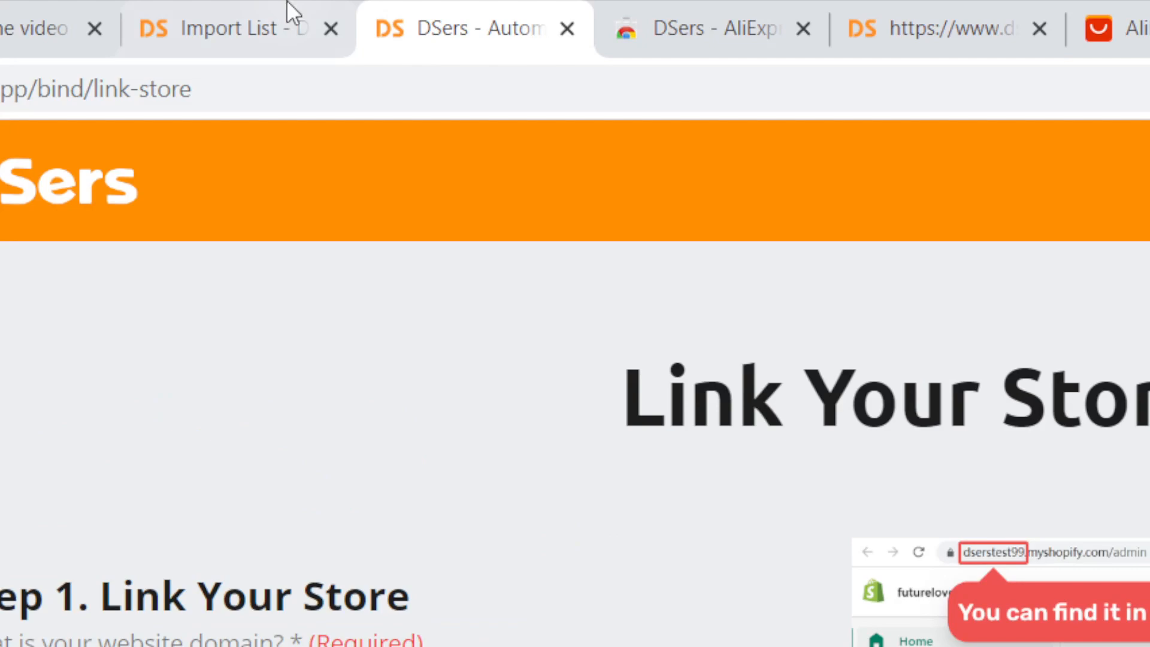
left_click(290, 10)
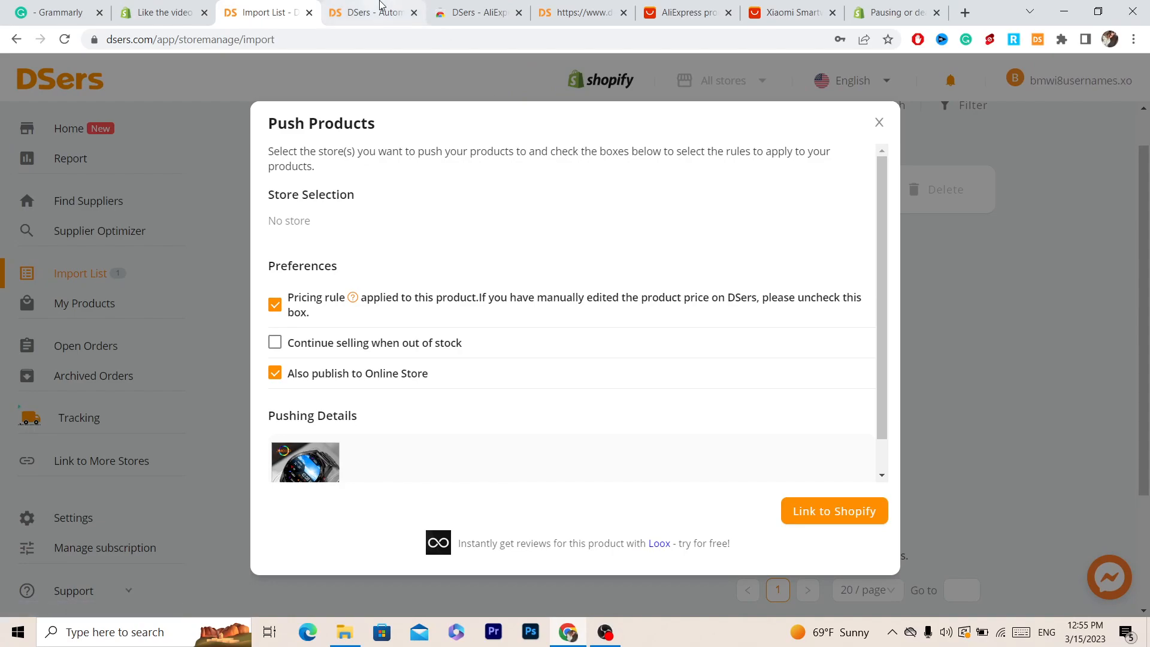
left_click(380, 5)
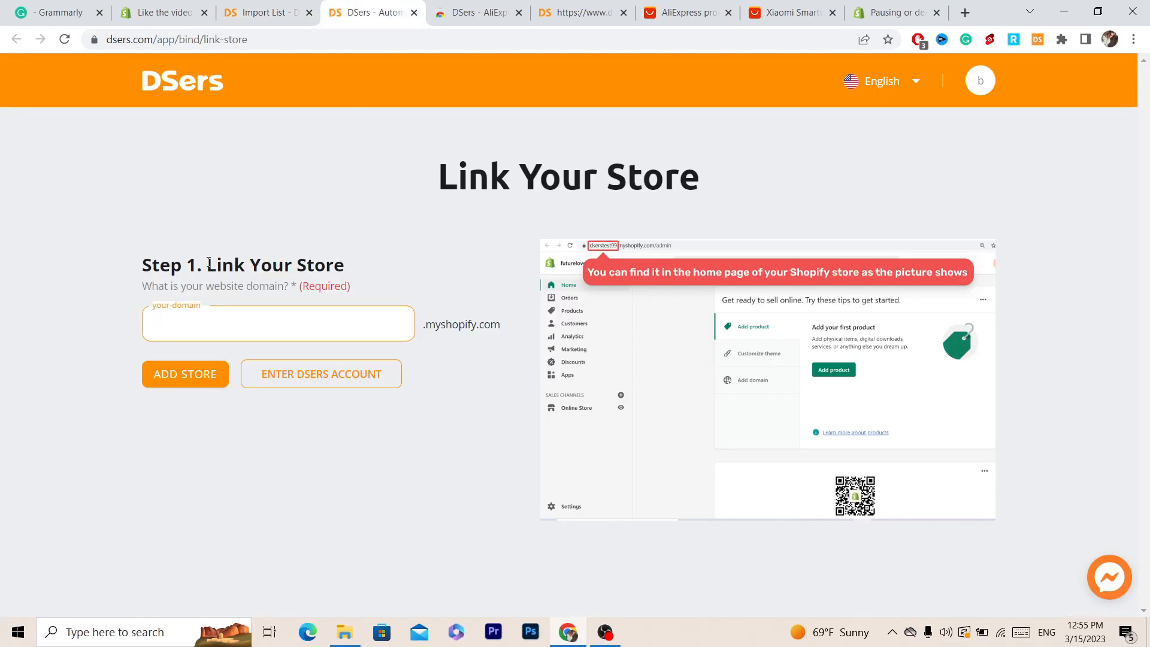
left_click_drag(209, 263, 372, 273)
left_click(269, 312)
left_click(154, 6)
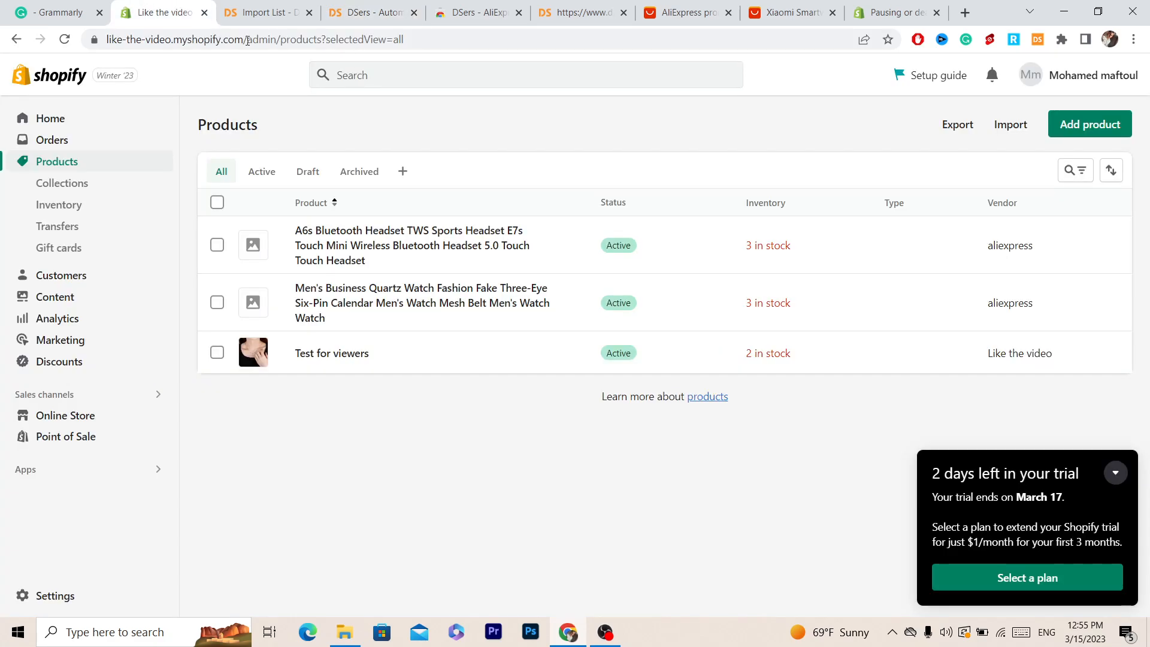
left_click_drag(108, 40, 277, 40)
key("ctrl+c")
left_click(443, 6)
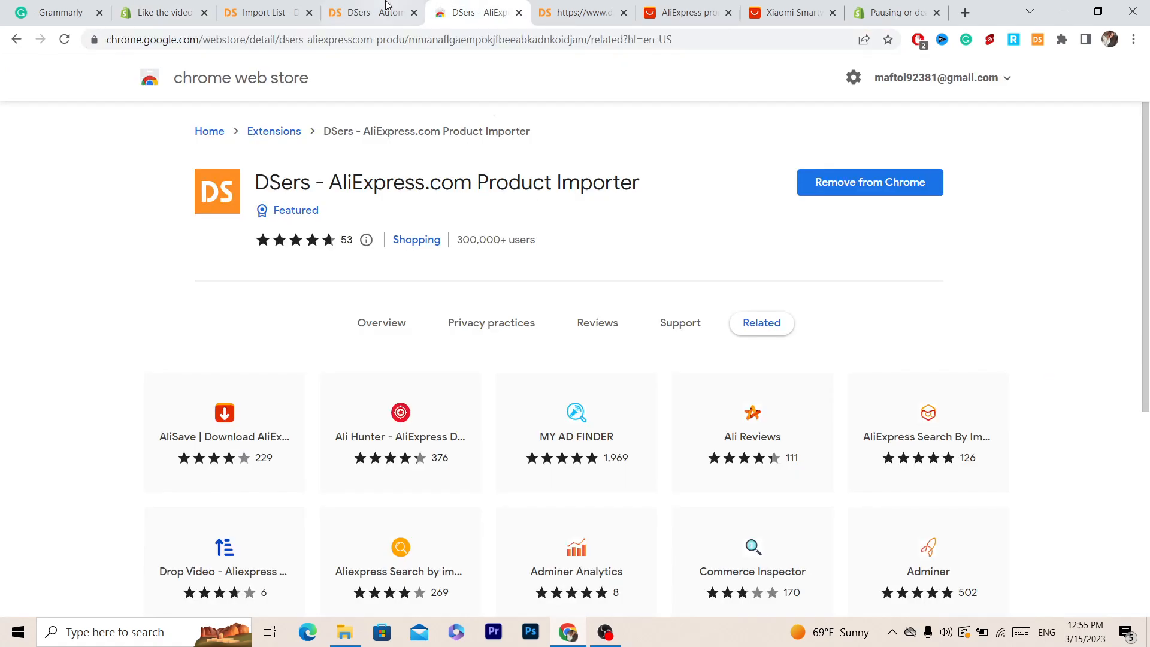
left_click(386, 6)
key("ctrl+v")
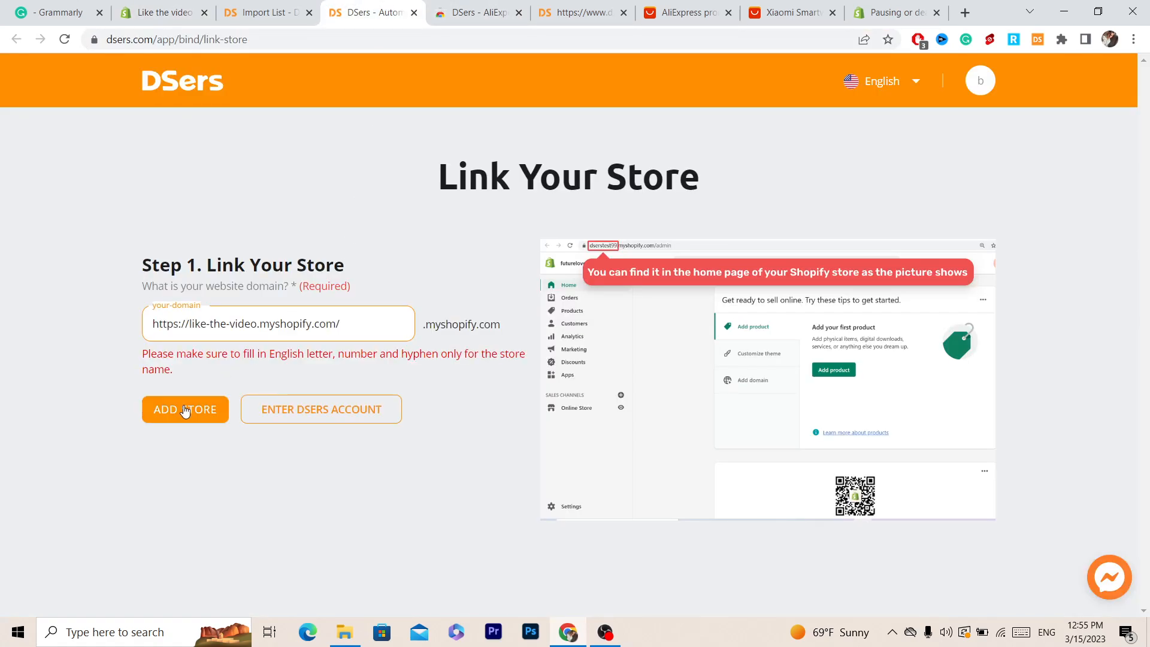
Step: Remove the myshopify.com/ ending from the domain and try to add the store
left_click_drag(347, 326, 266, 328)
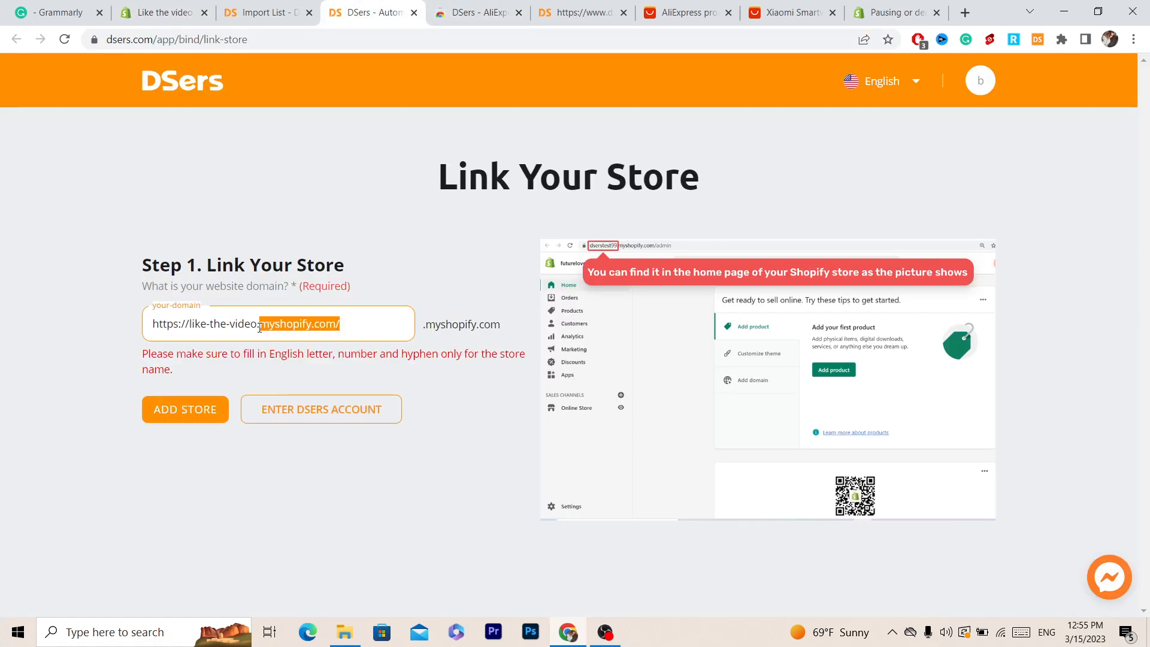
key("BackSpace")
left_click(196, 405)
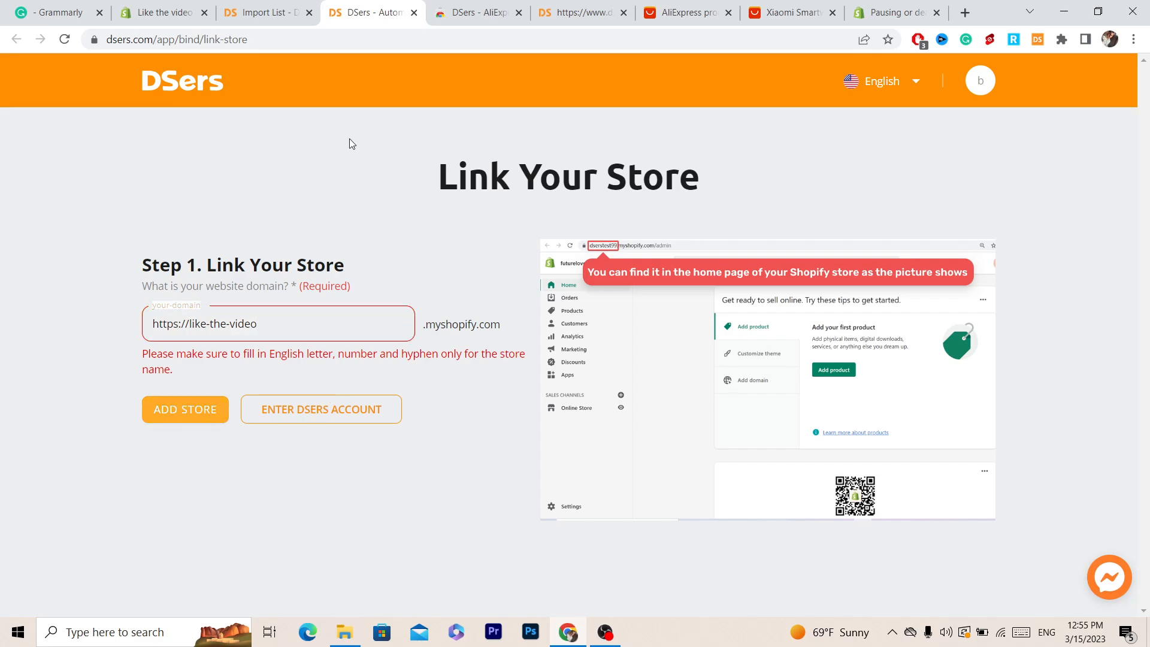
Step: Return to the Import List's Push Products dialog and link the product to Shopify again
left_click(182, 8)
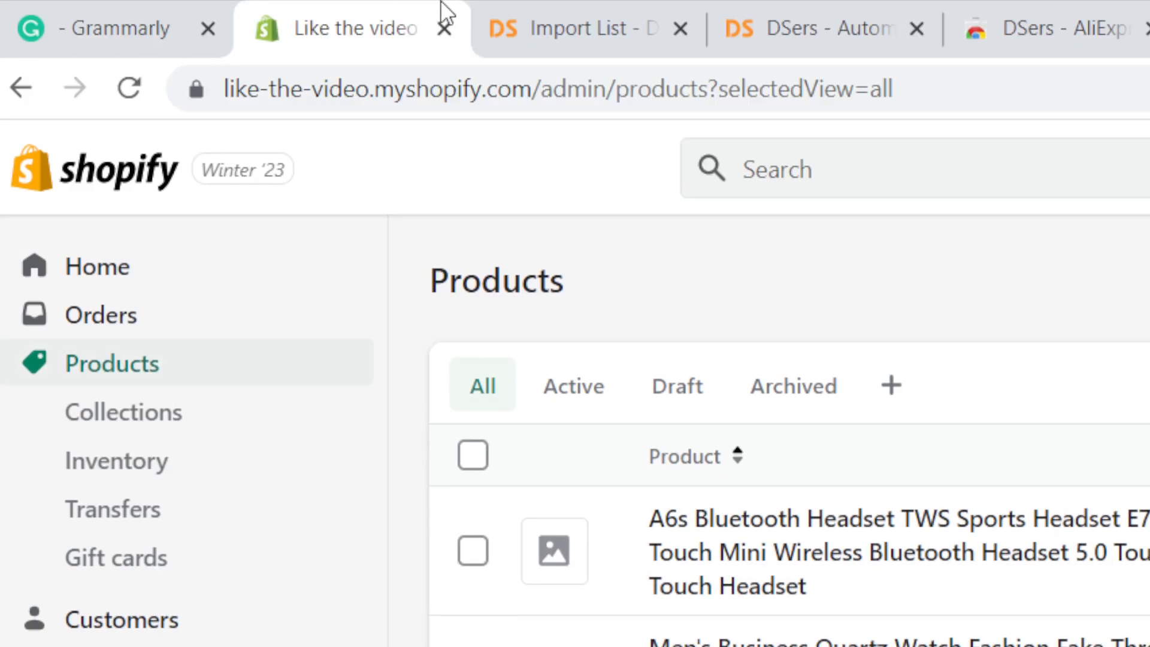
left_click(595, 12)
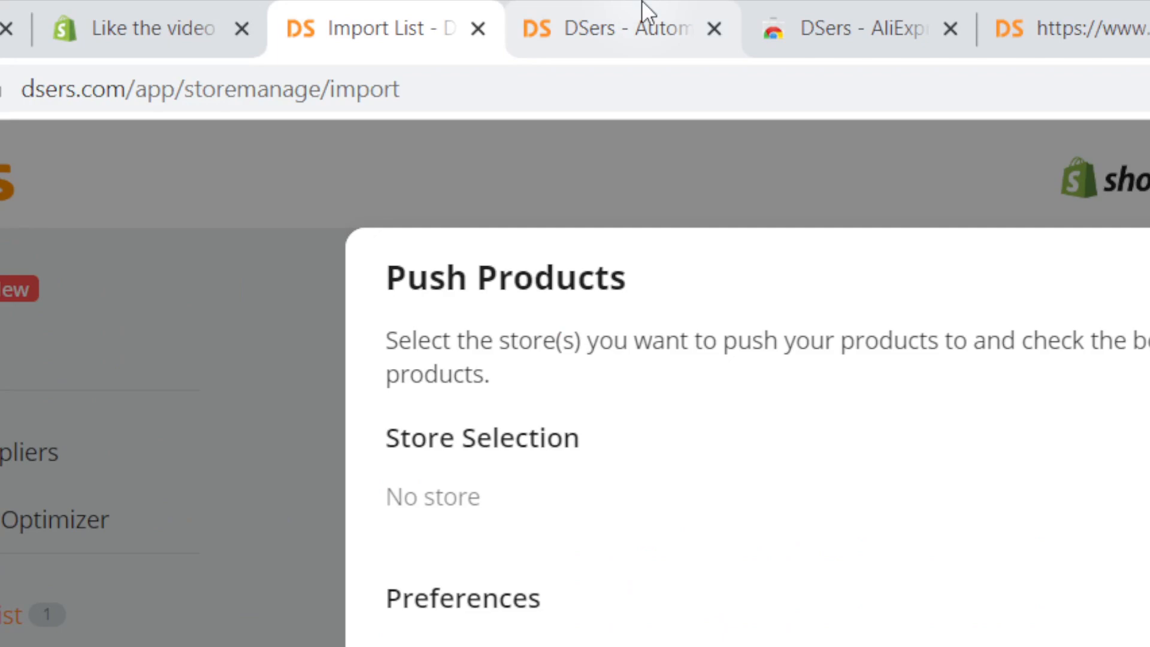
left_click(832, 12)
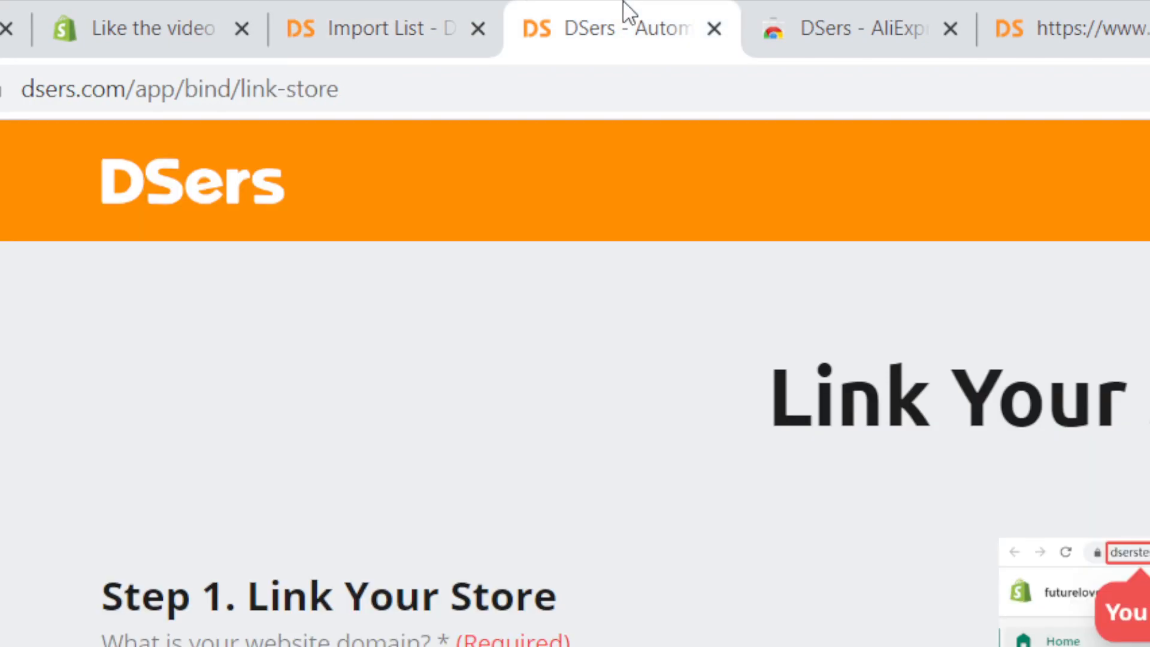
left_click(423, 9)
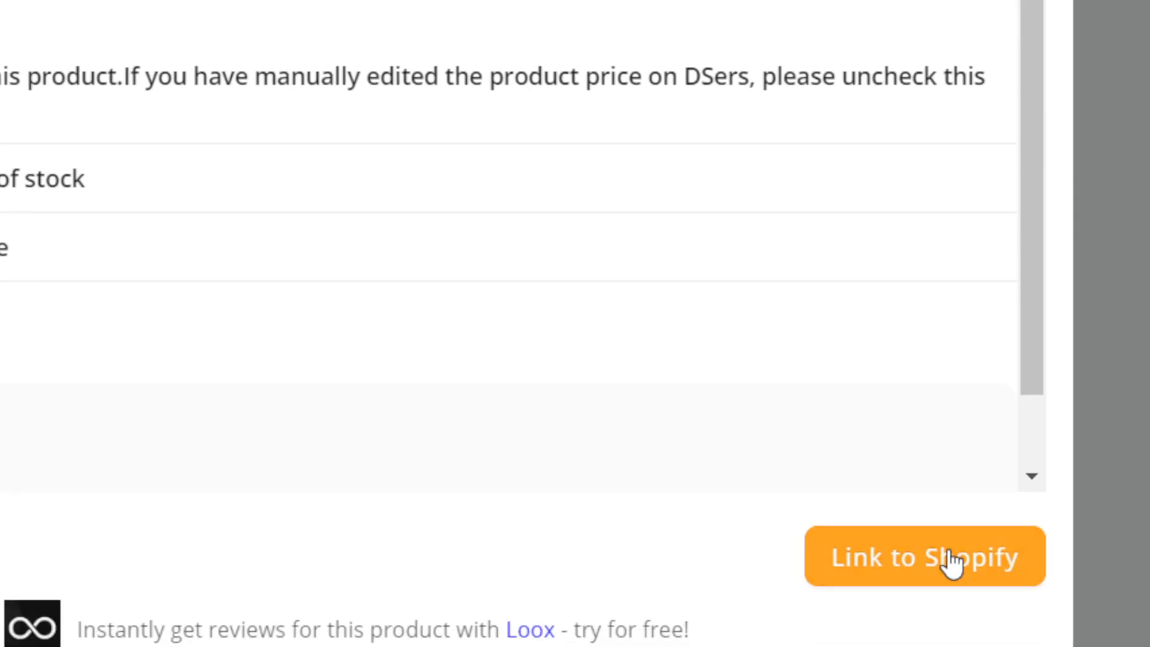
left_click(952, 563)
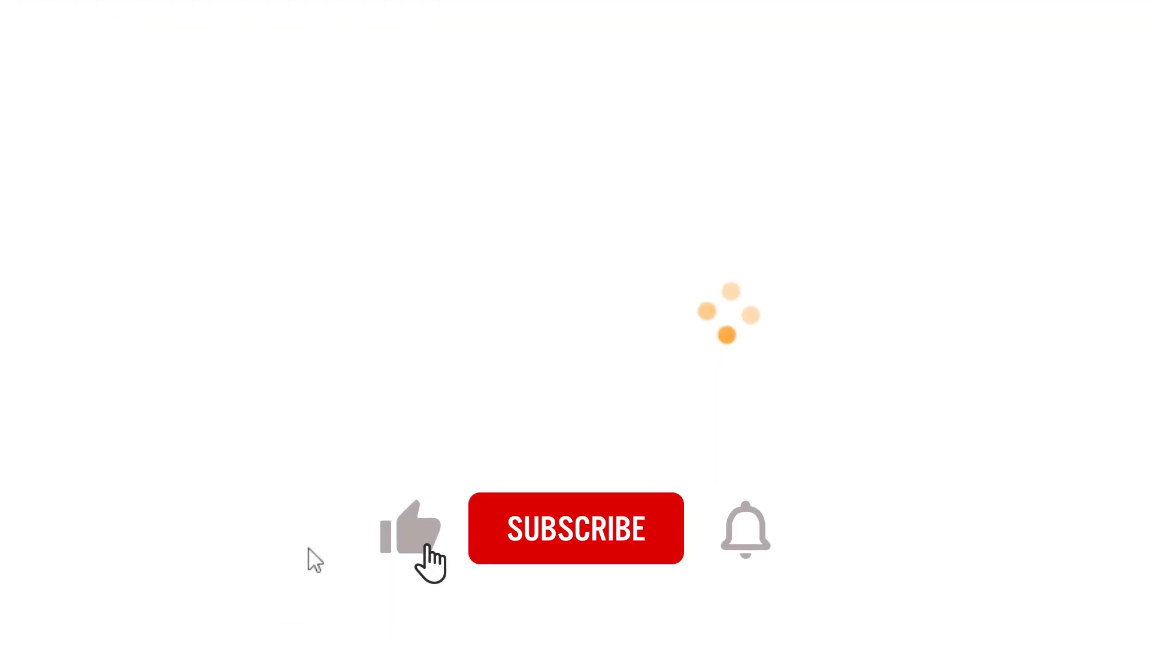